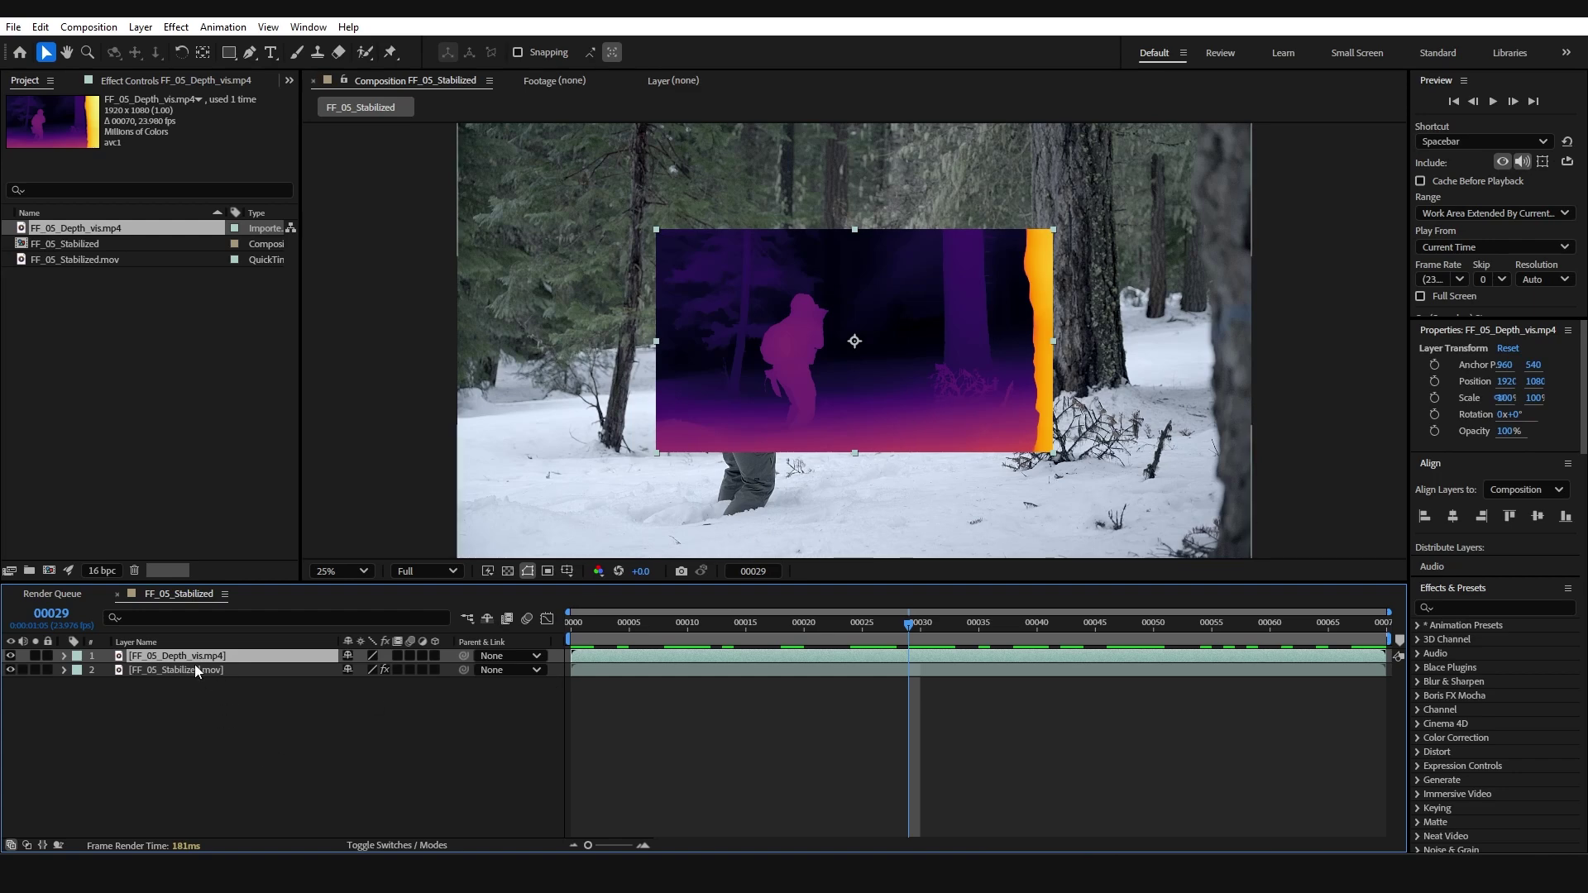
- Scale the depth-map layer to 200% so it fills the frame
key("s")
left_click(398, 671)
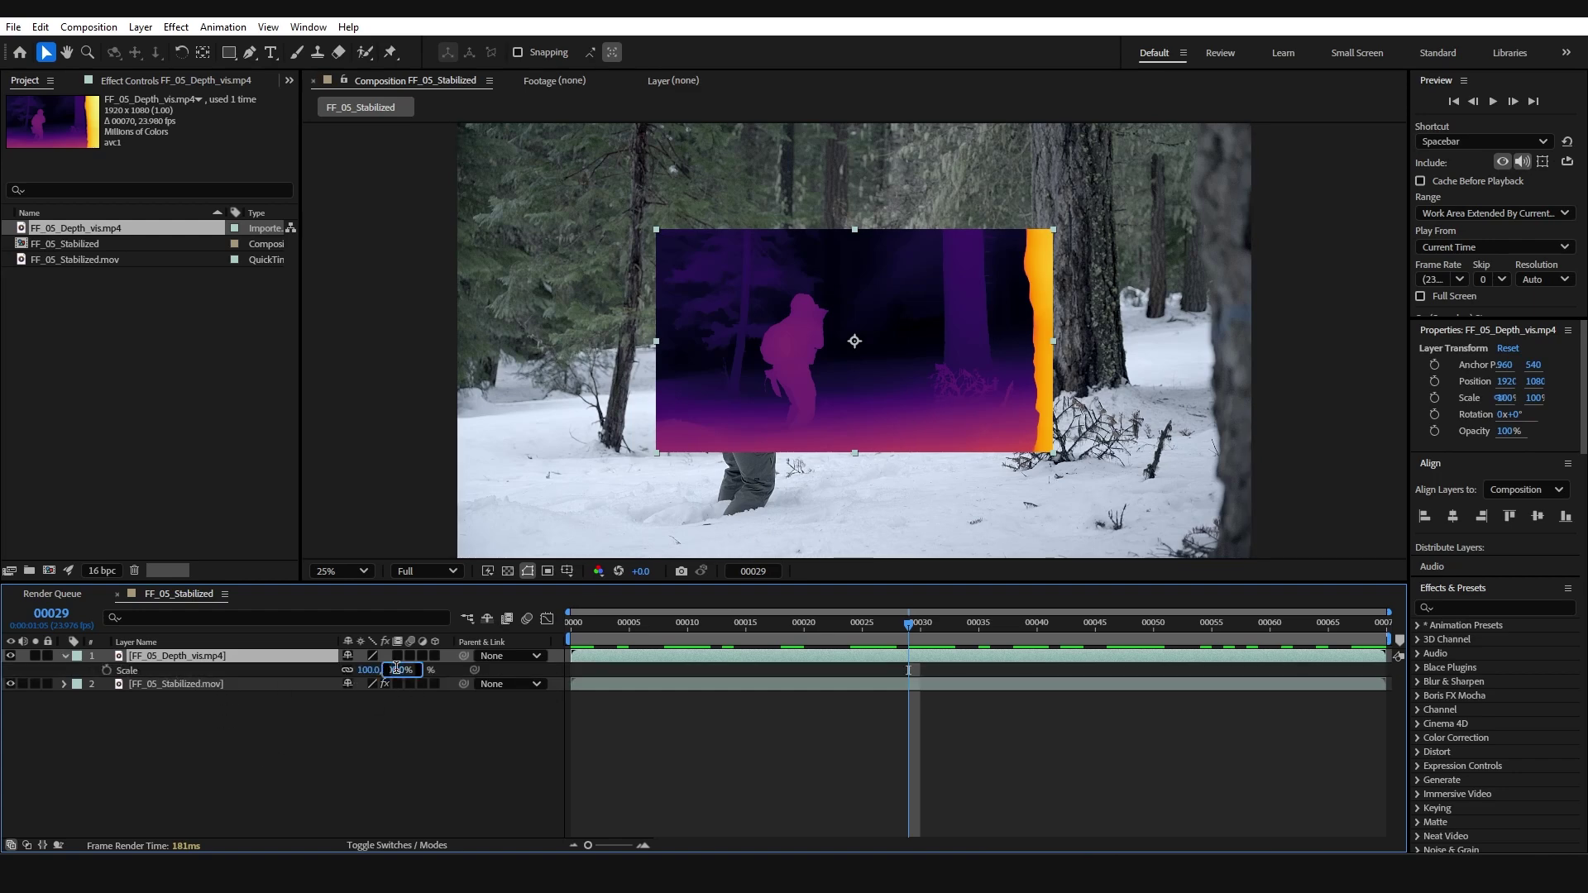
type("200")
key("Return")
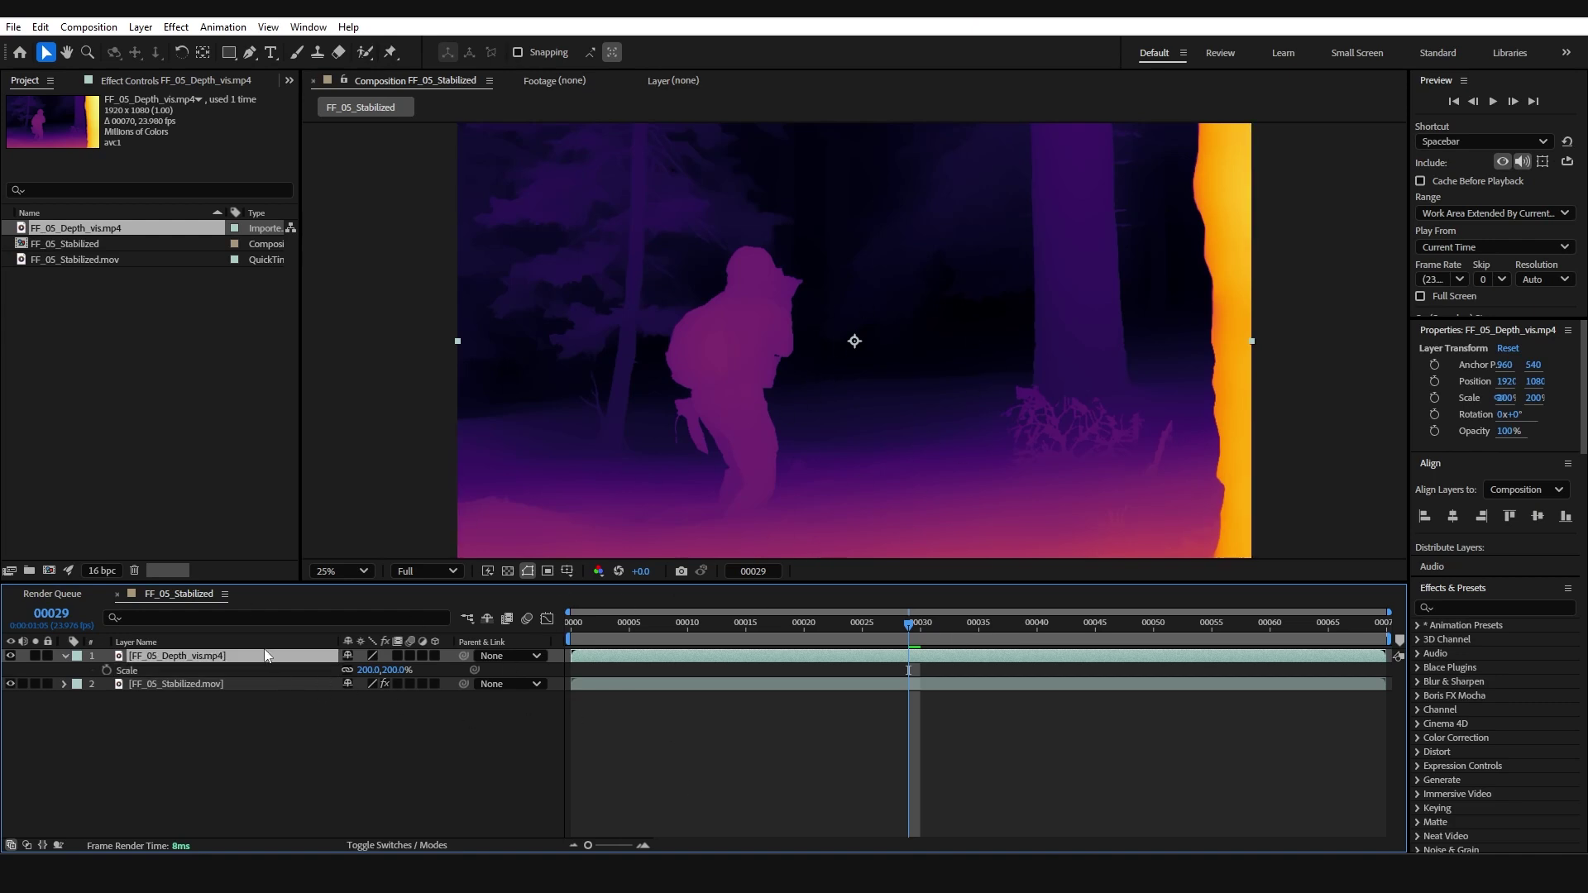
- Apply Tint and Invert to the depth layer to make an inverted greyscale map
key("ctrl+space")
type("tint")
key("Return")
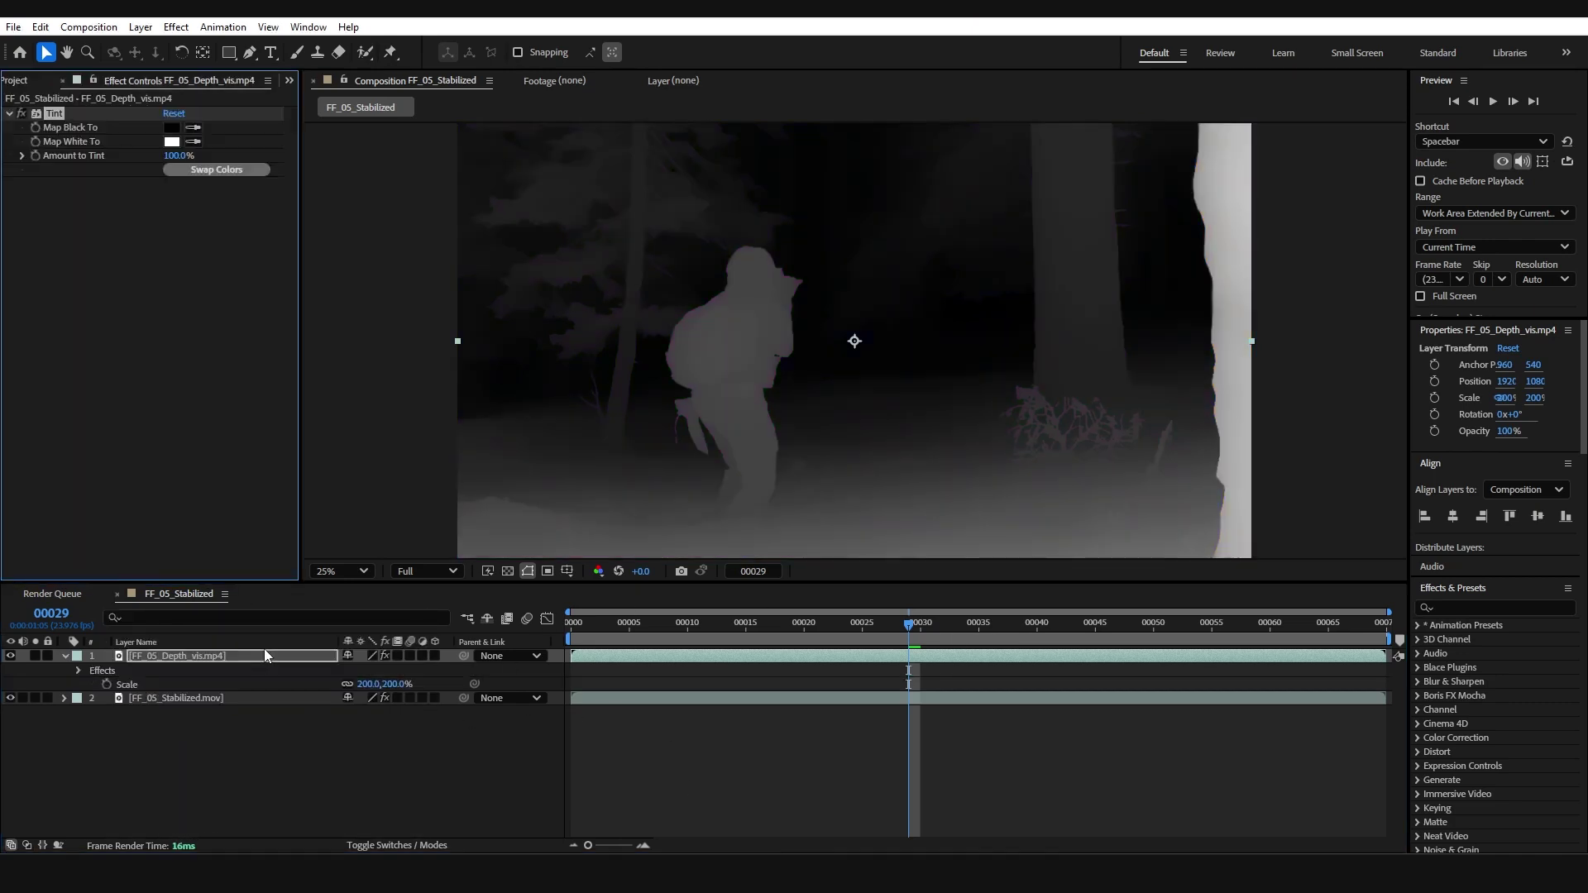
key("ctrl+space")
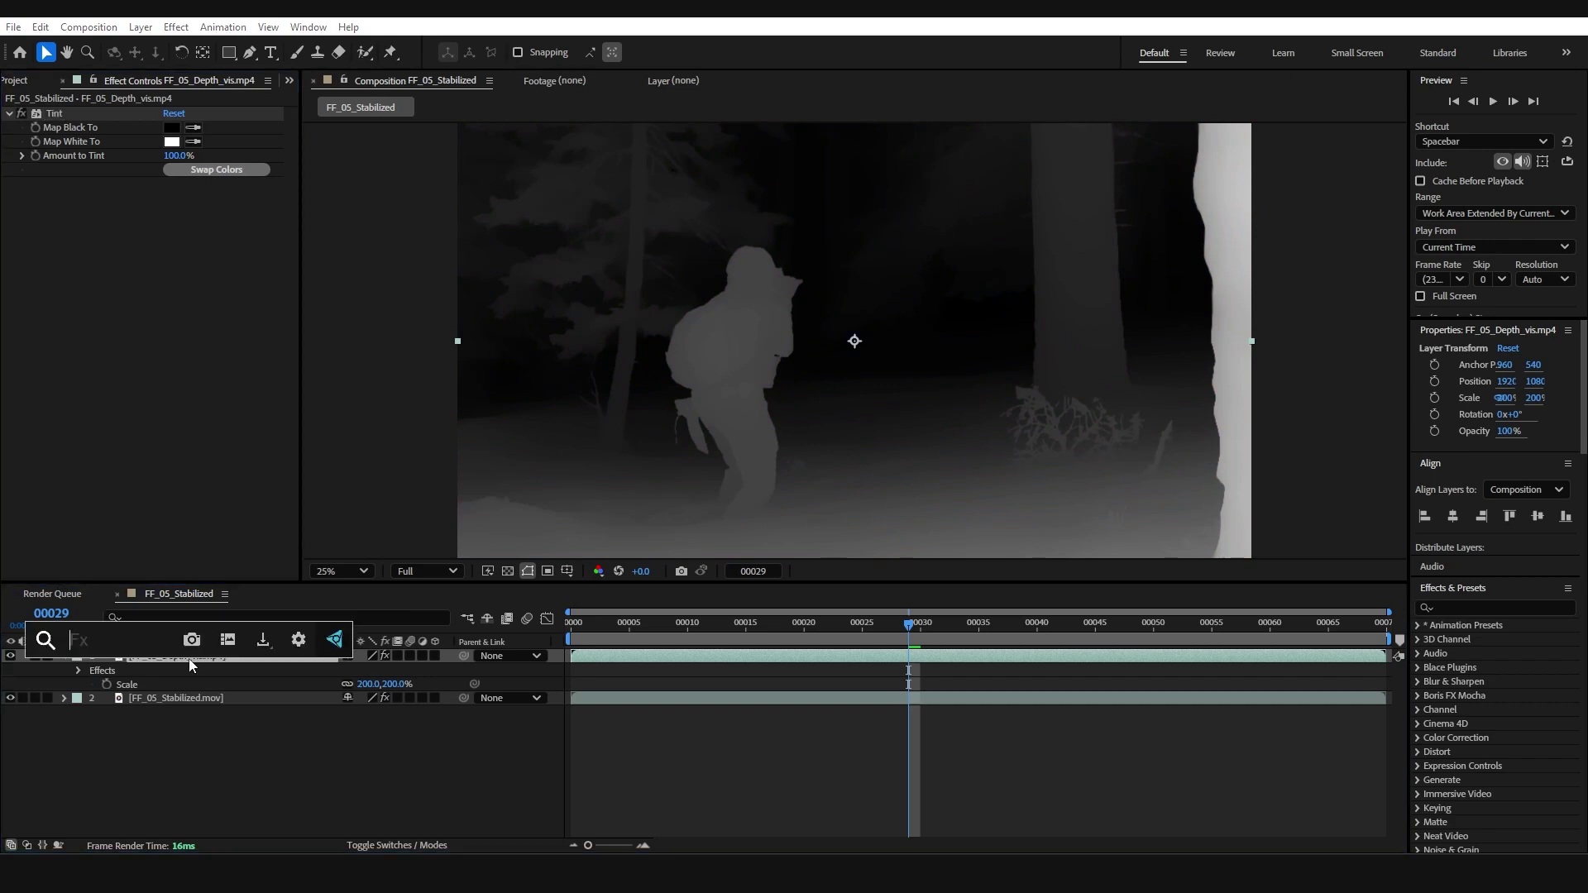
type("invert")
key("Return")
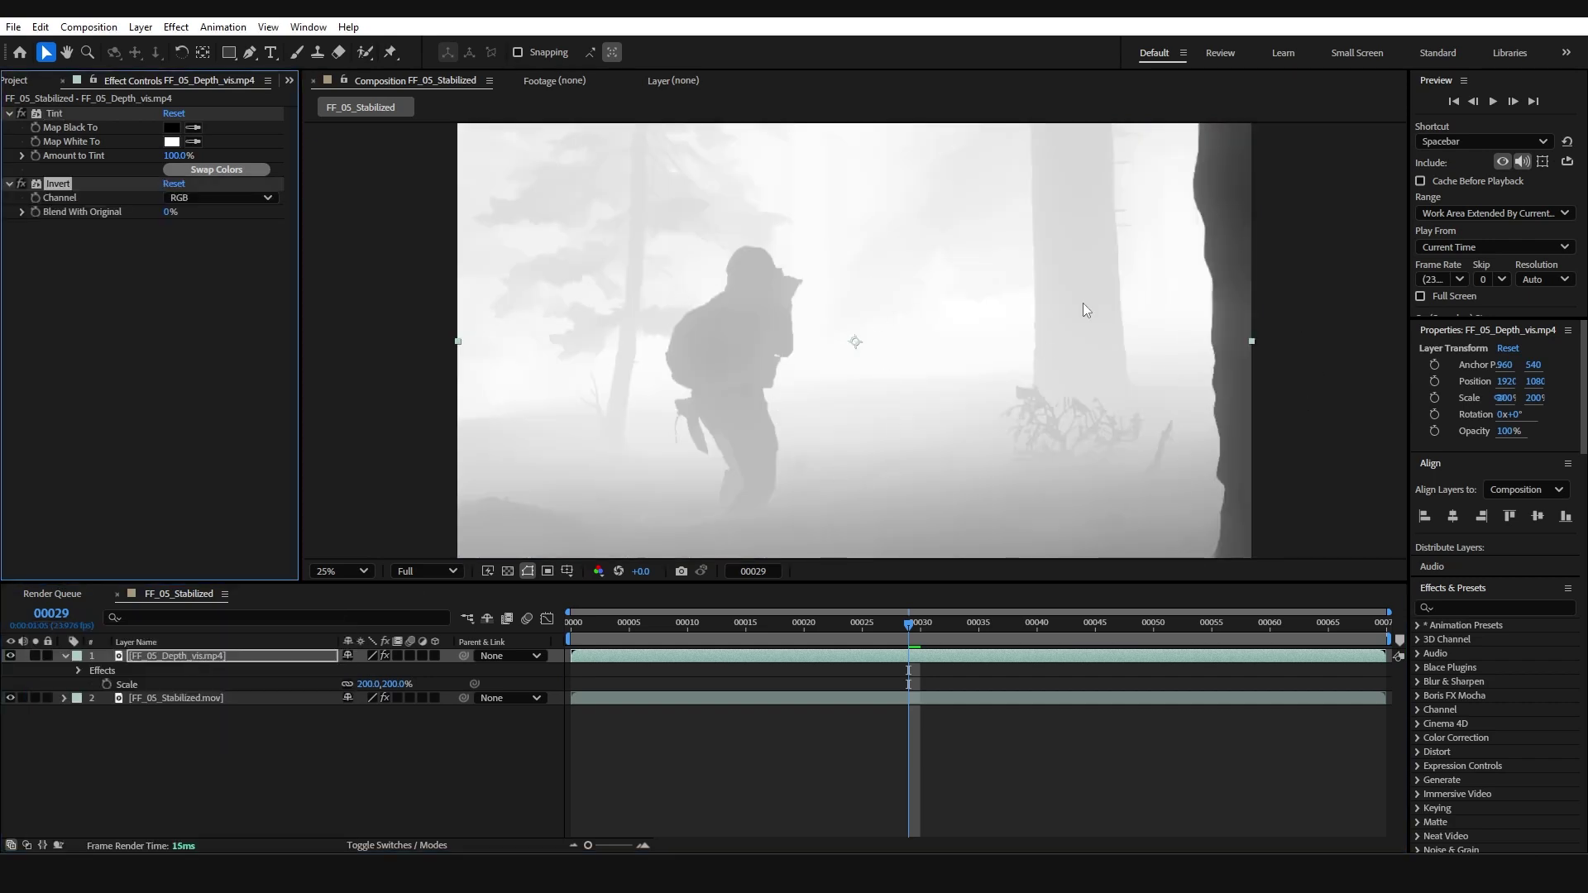
- Add a Levels effect to the depth layer
left_click(277, 660)
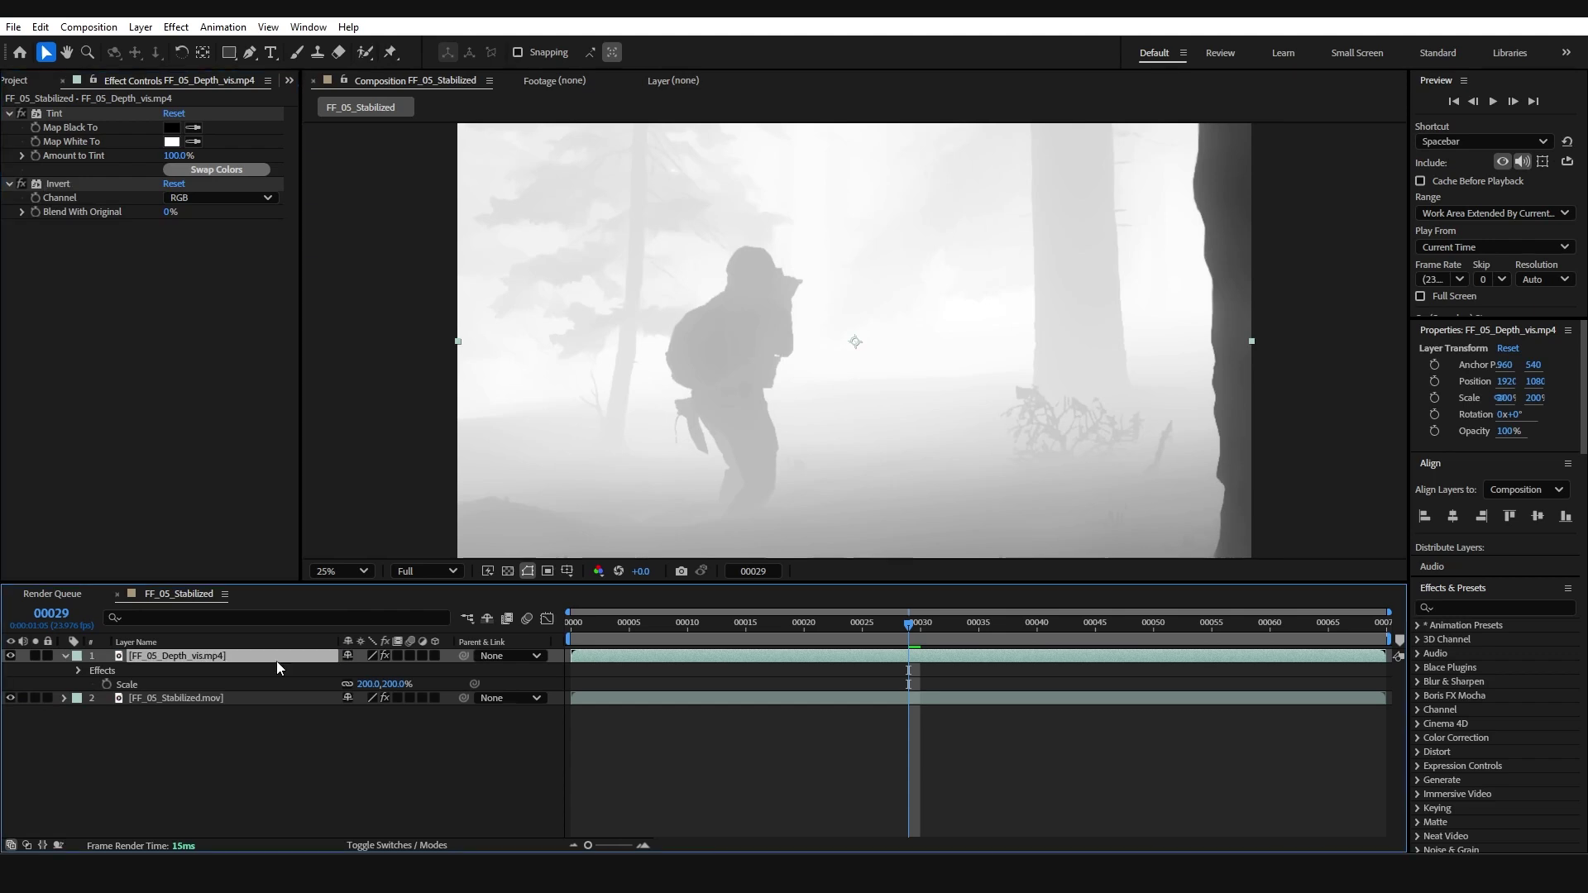
key("ctrl+space")
type("levels")
key("Return")
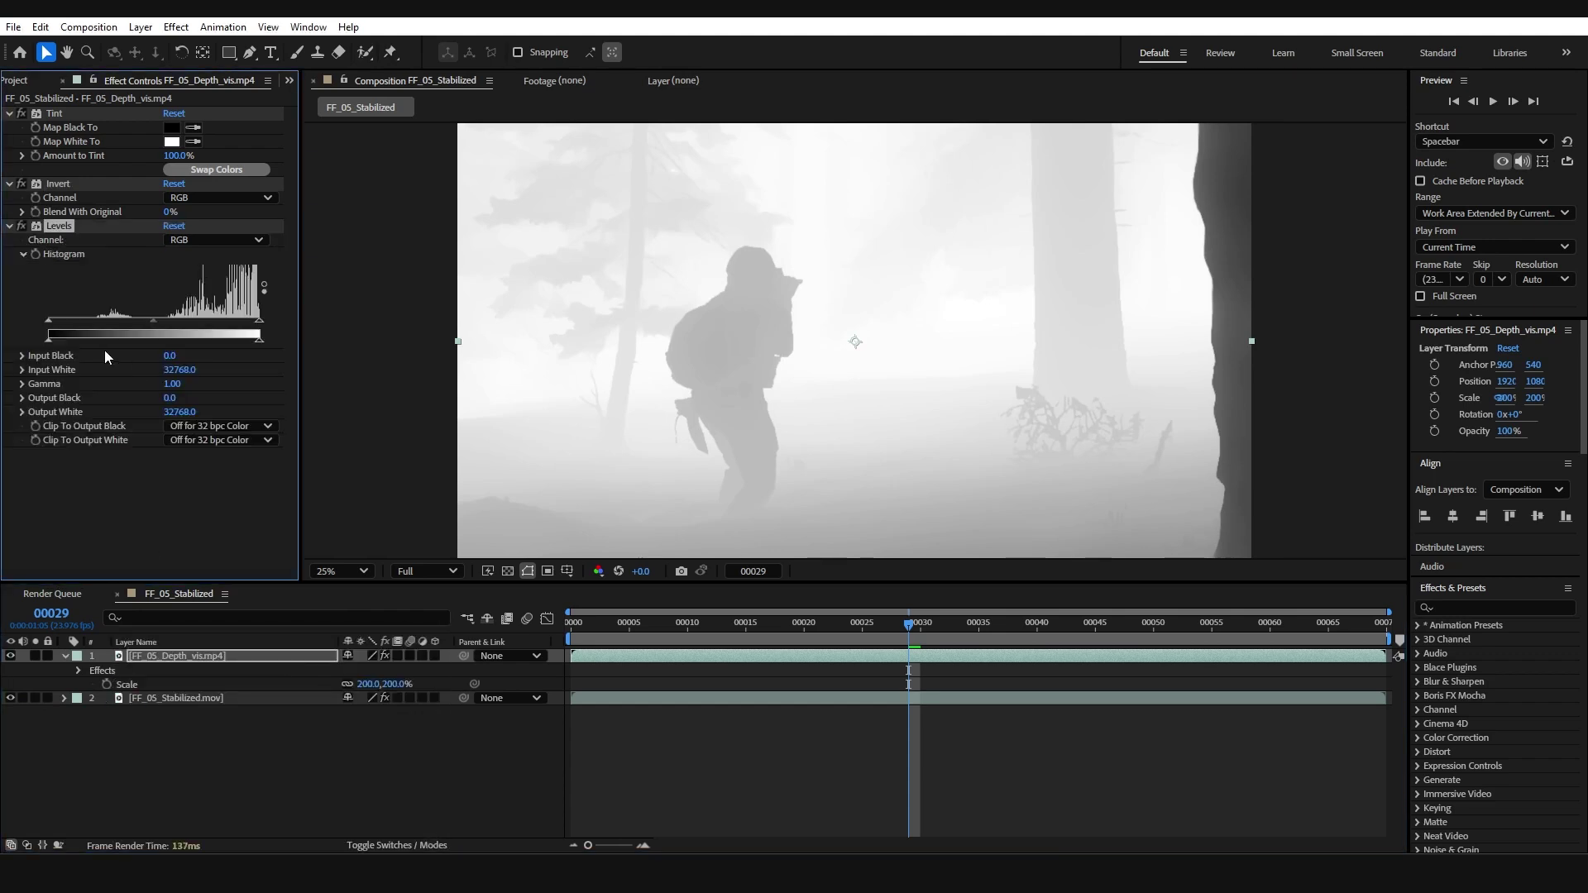
- Raise Levels Input Black to 19403.8, then try Screen blending before returning the depth layer to Normal
left_click_drag(49, 325, 172, 323)
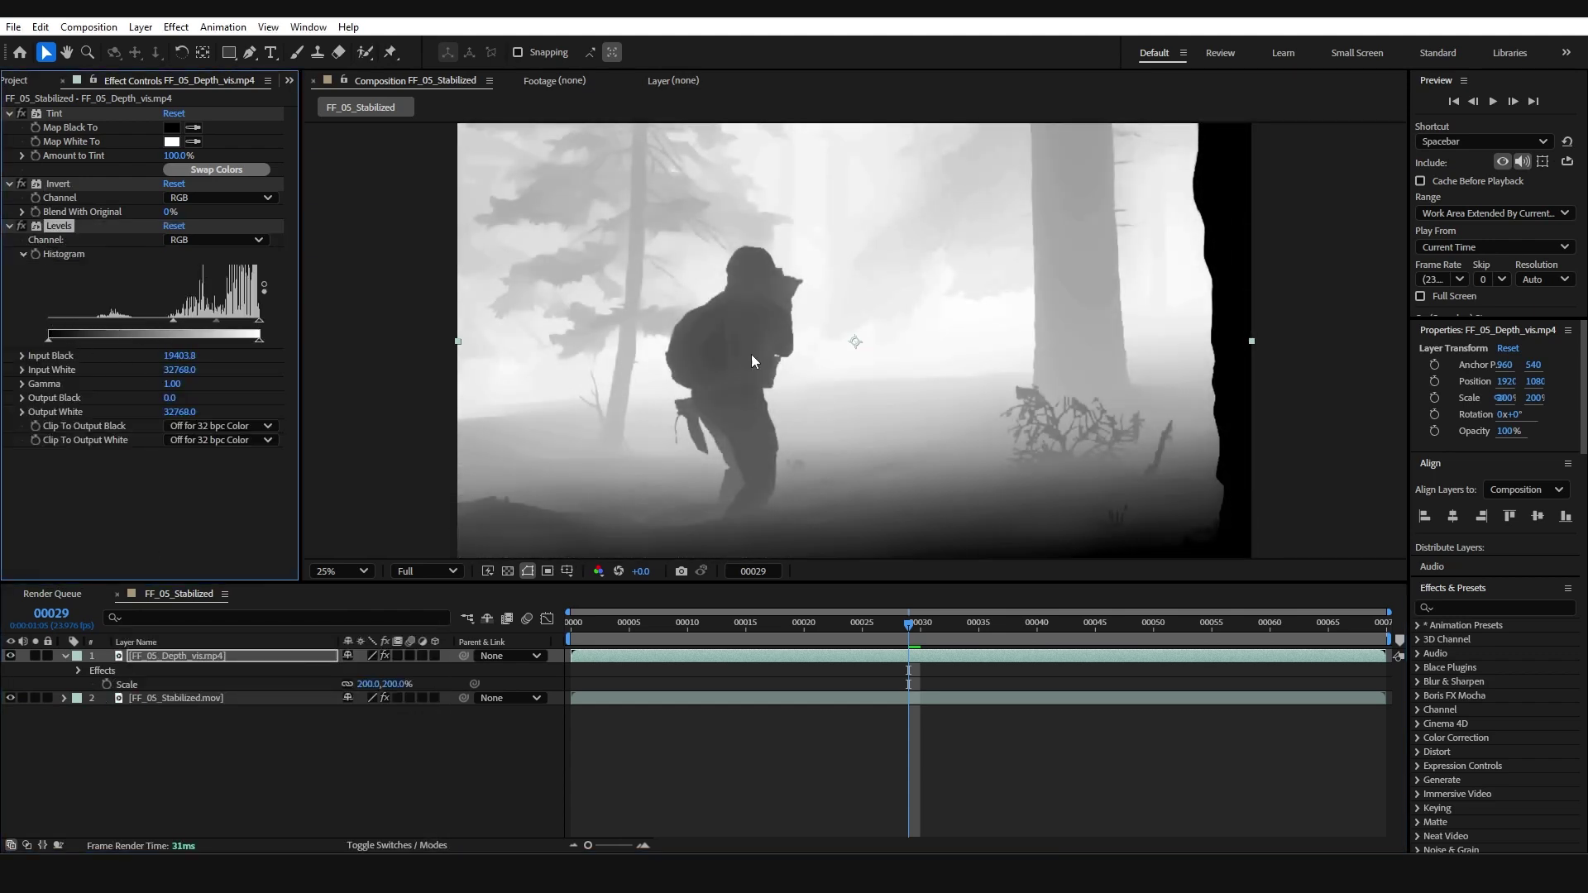
left_click(438, 847)
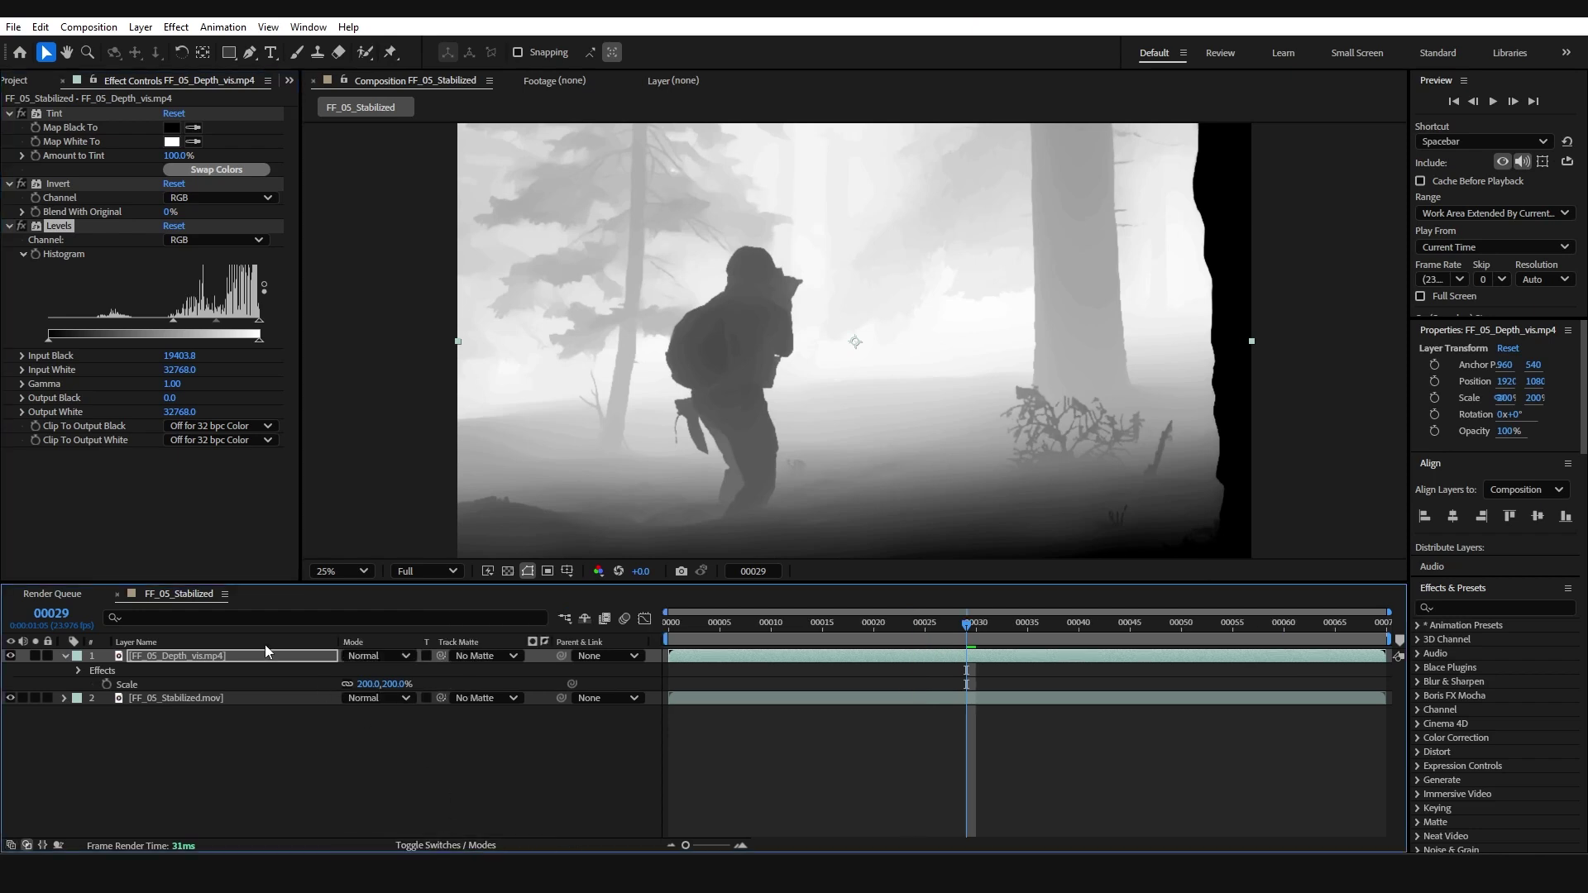
left_click(379, 657)
left_click(439, 332)
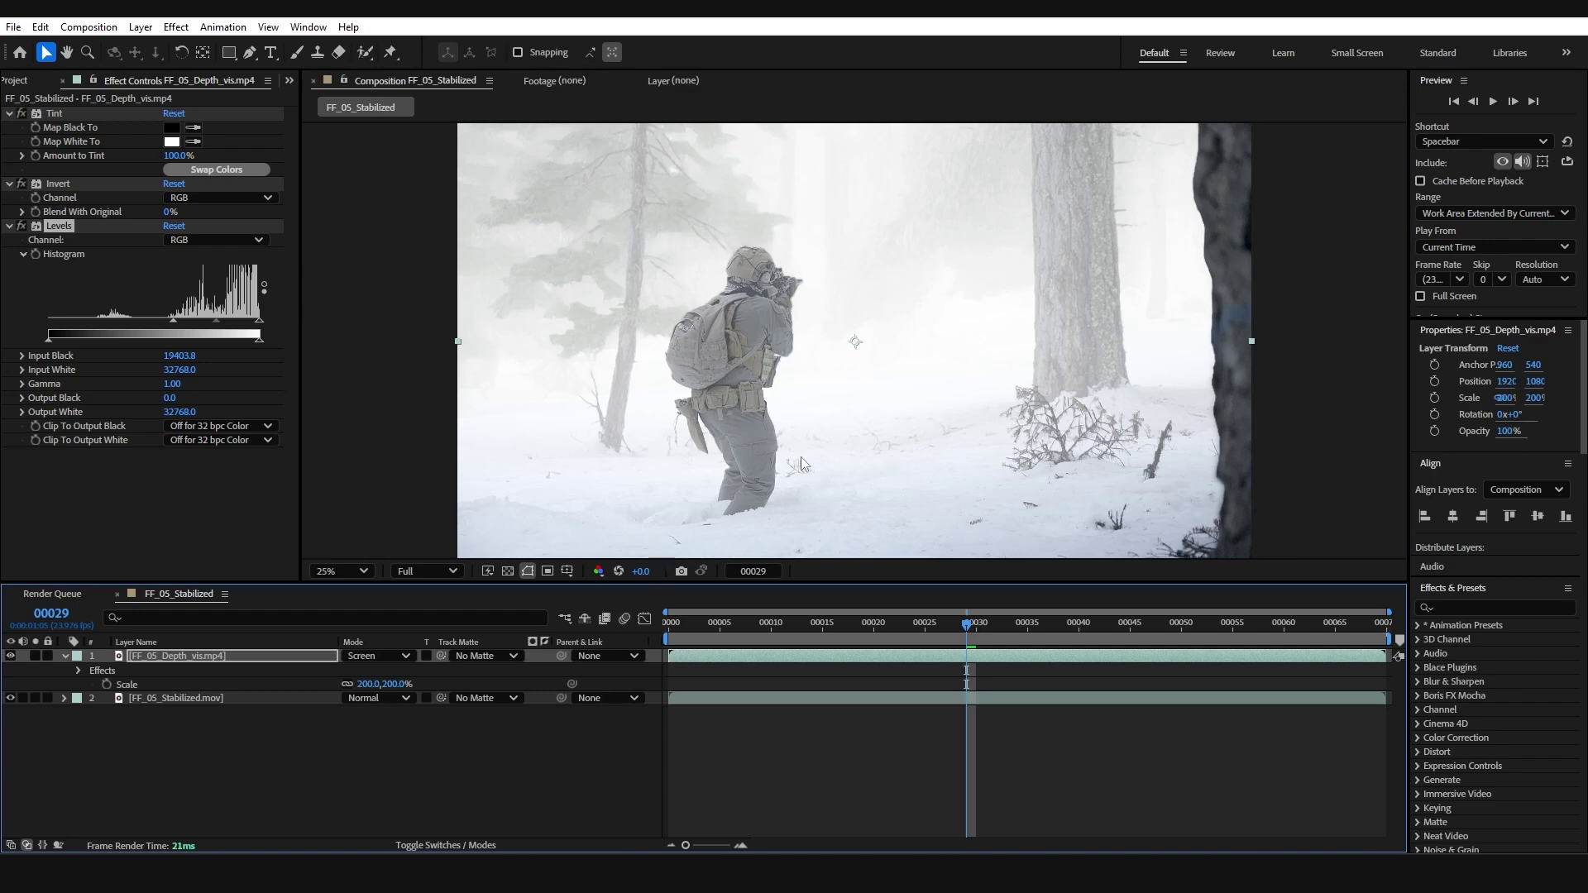
left_click(406, 656)
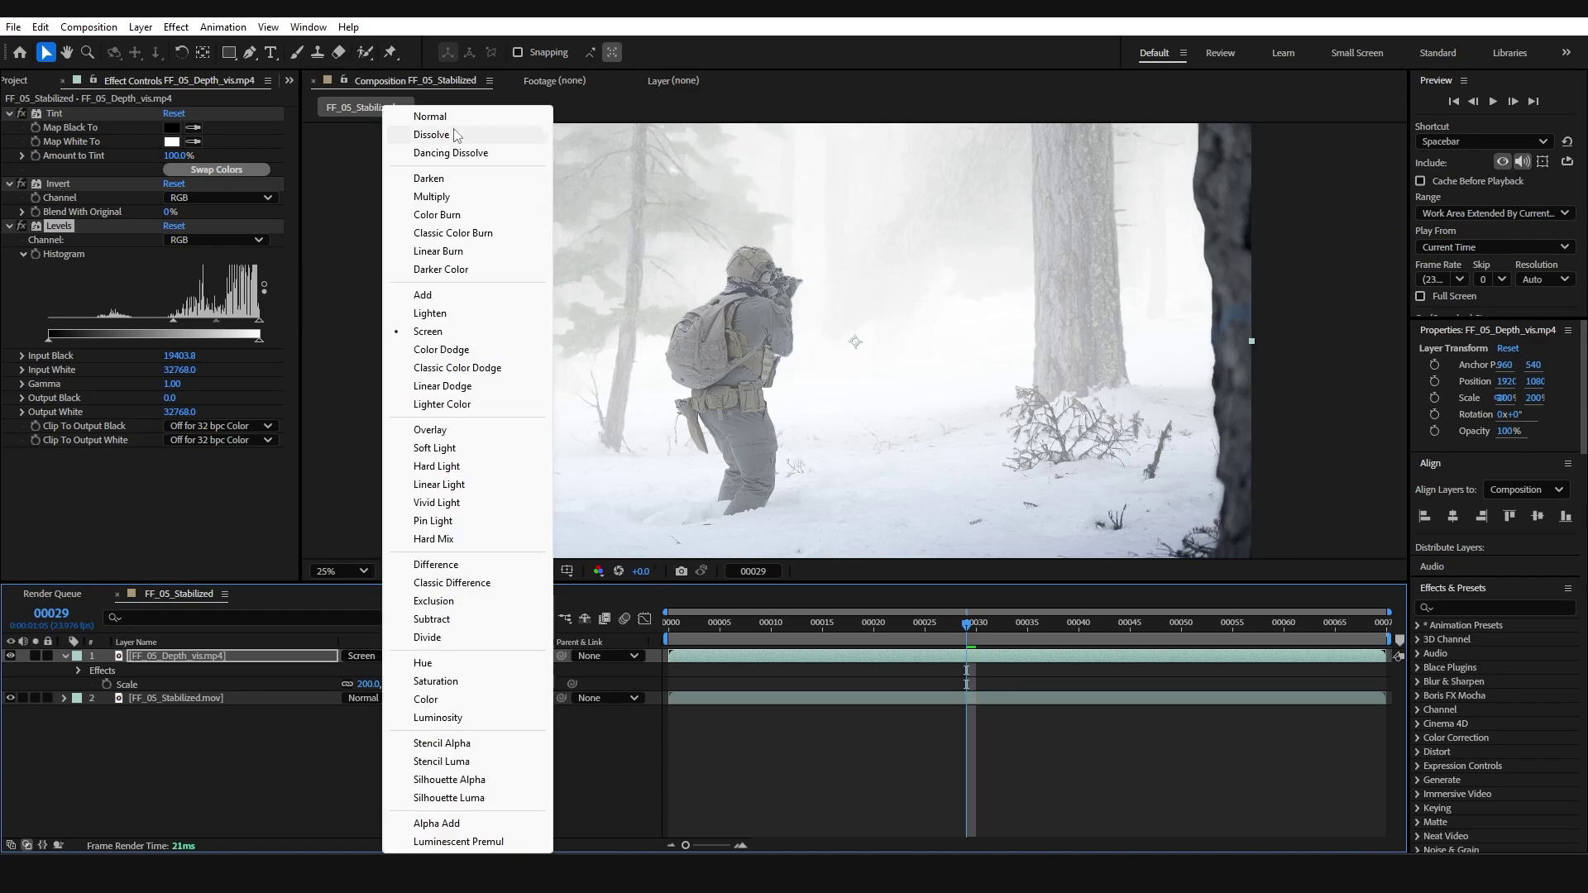
left_click(453, 116)
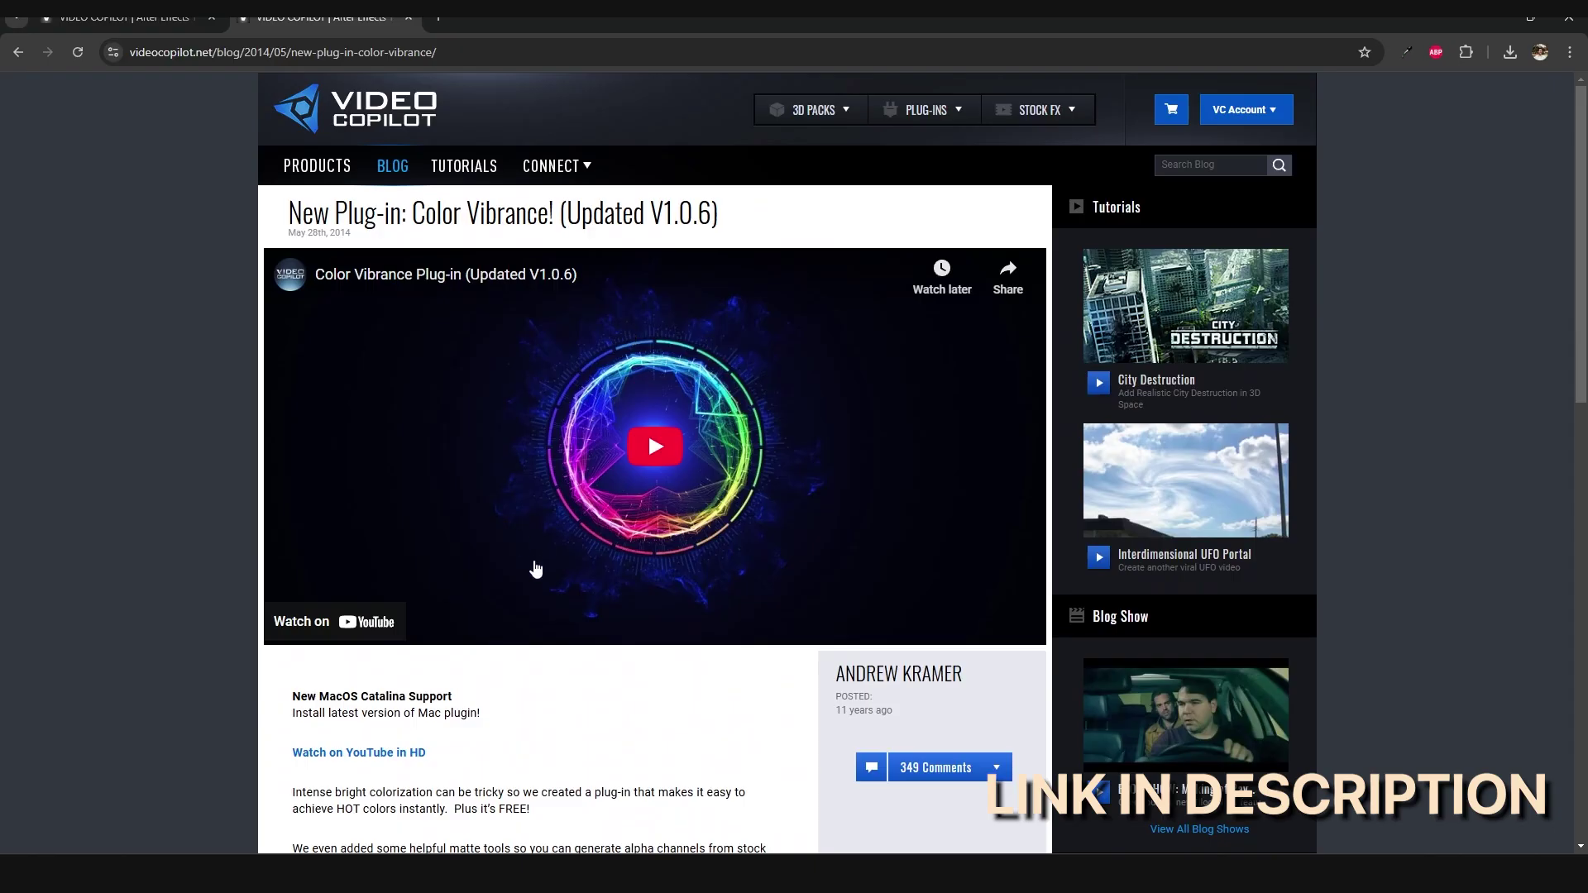
scroll(531, 568, "down", 7)
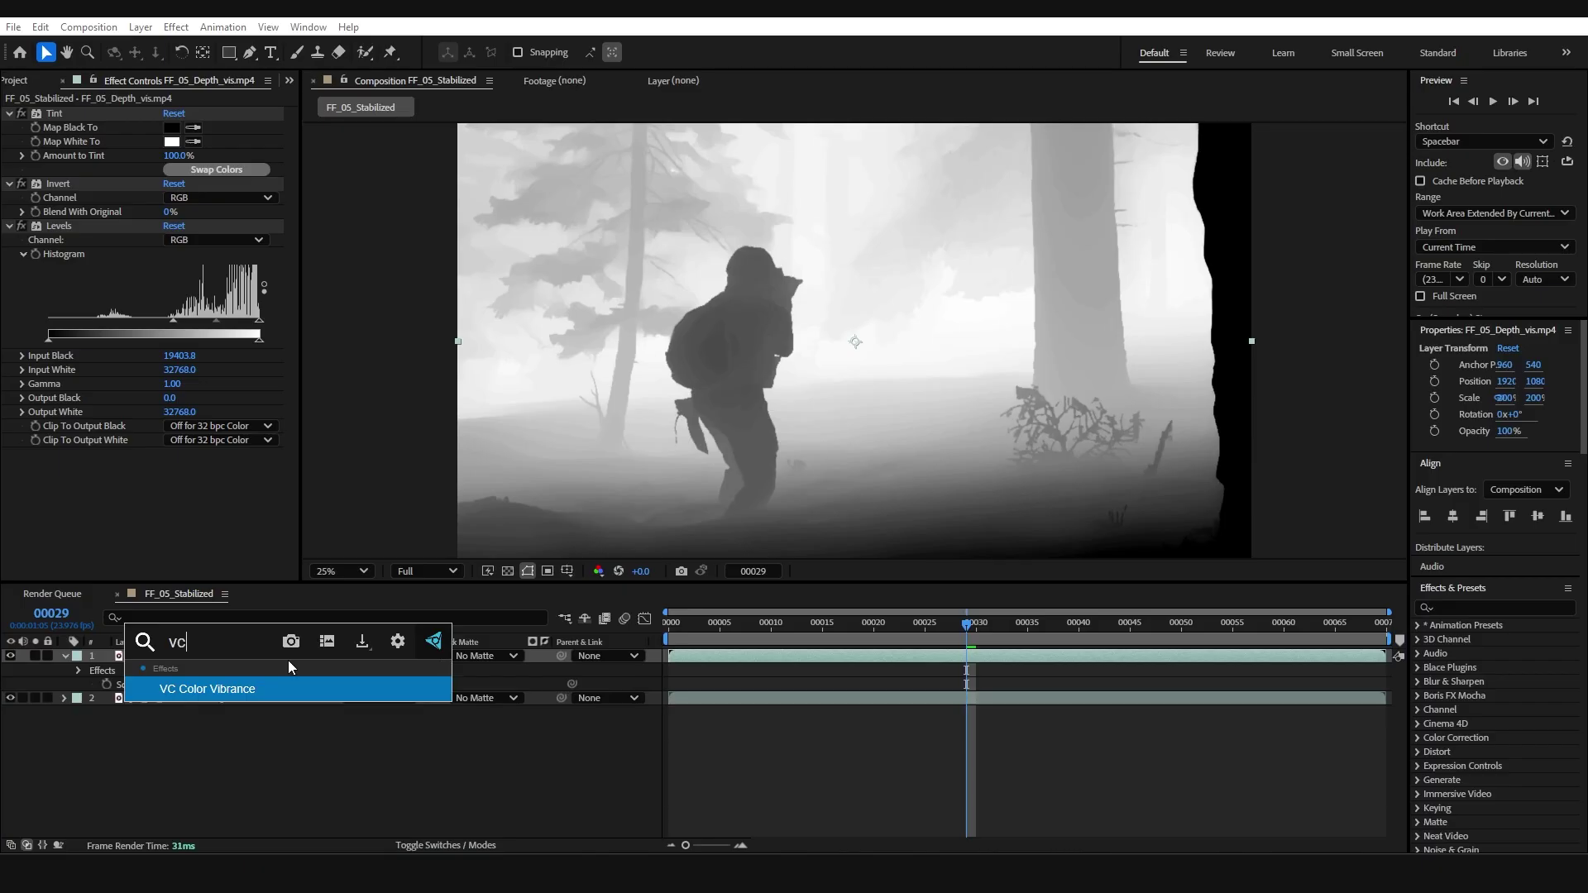
- Apply VC Color Vibrance with Matte Alpha set to Only, soloing the depth layer to check it
left_click(276, 691)
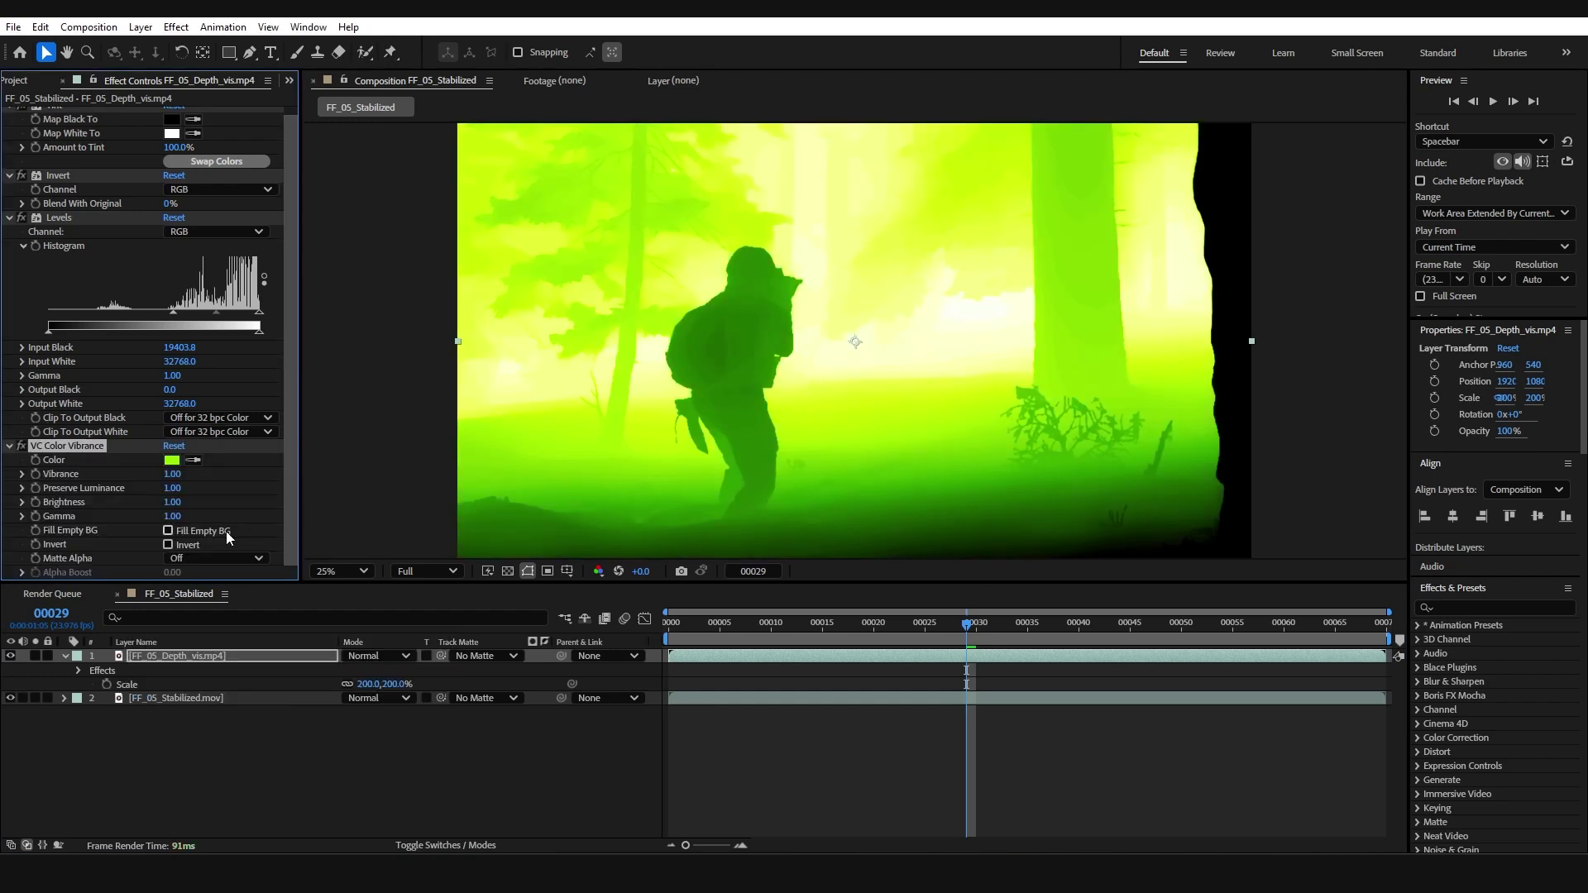
left_click(197, 558)
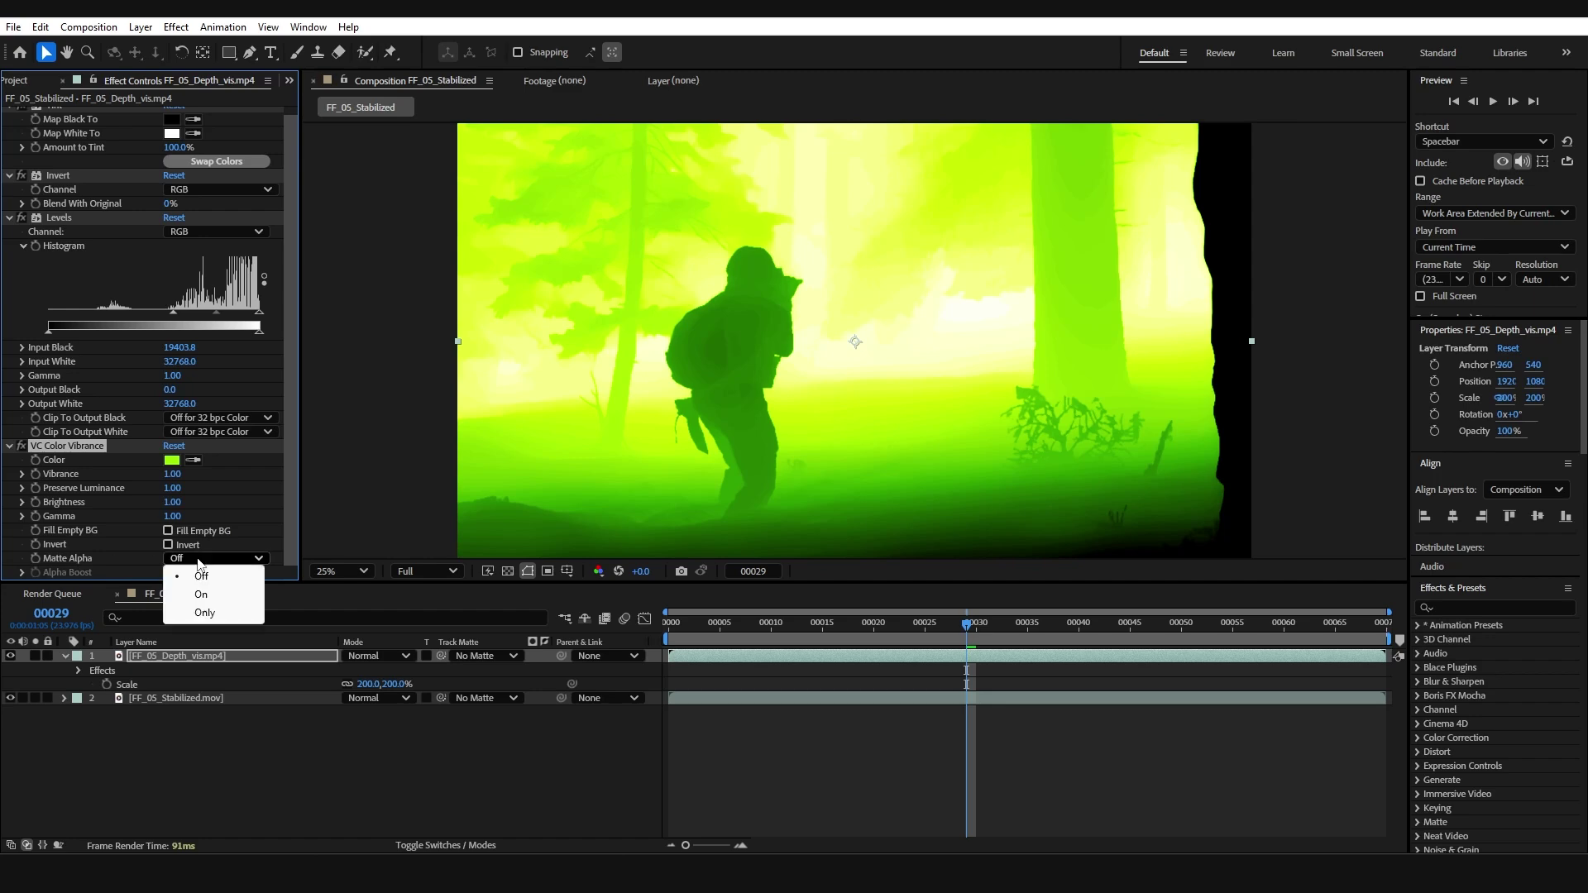
left_click(190, 617)
left_click(34, 656)
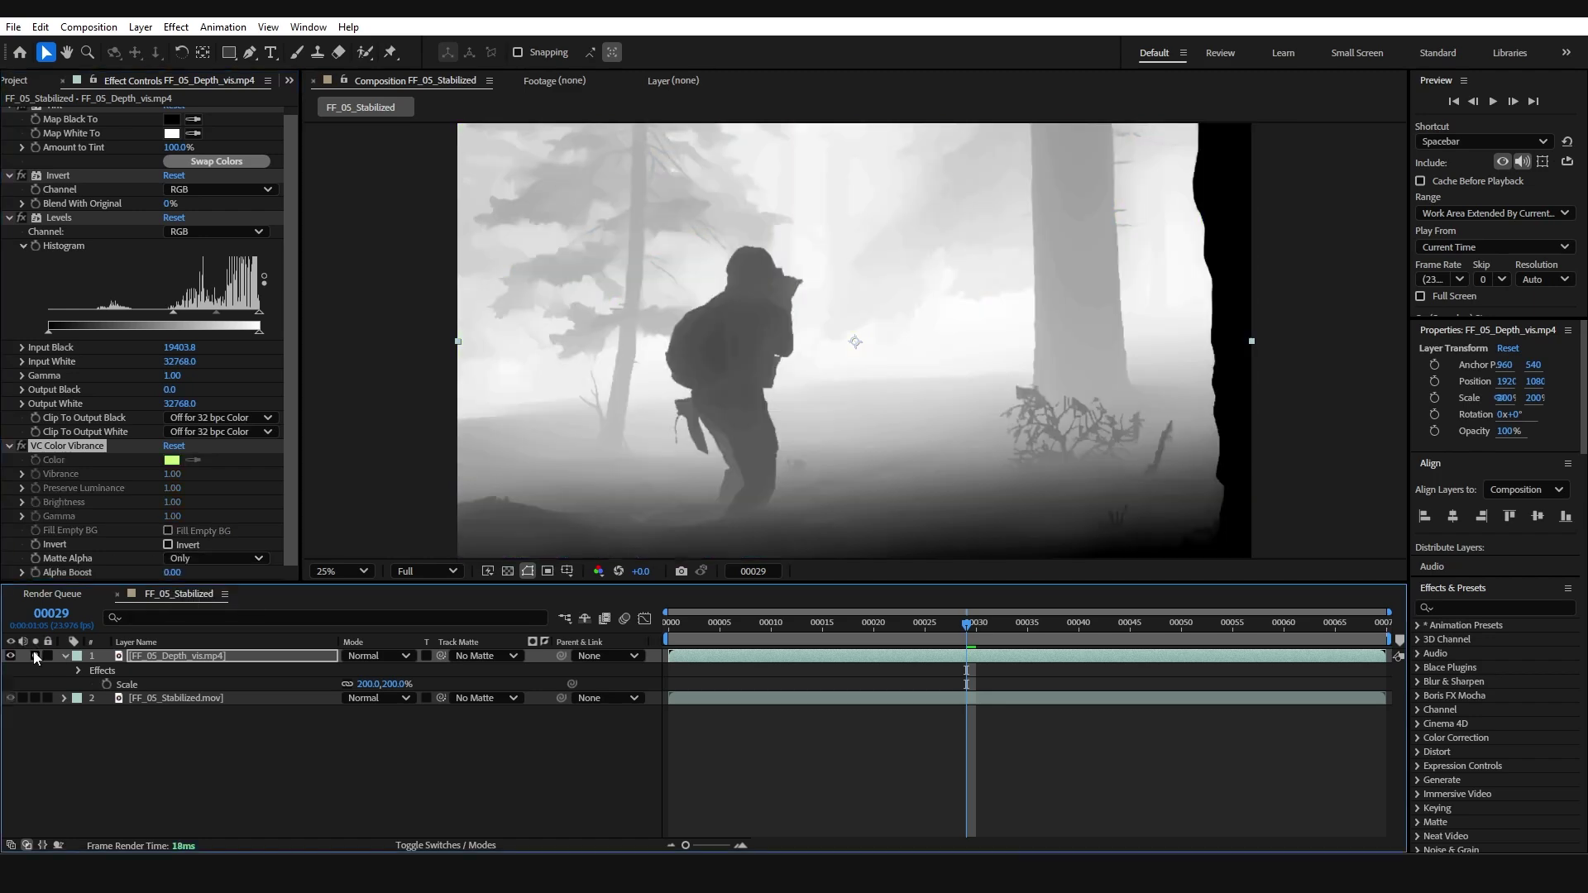
left_click(508, 571)
left_click(508, 571)
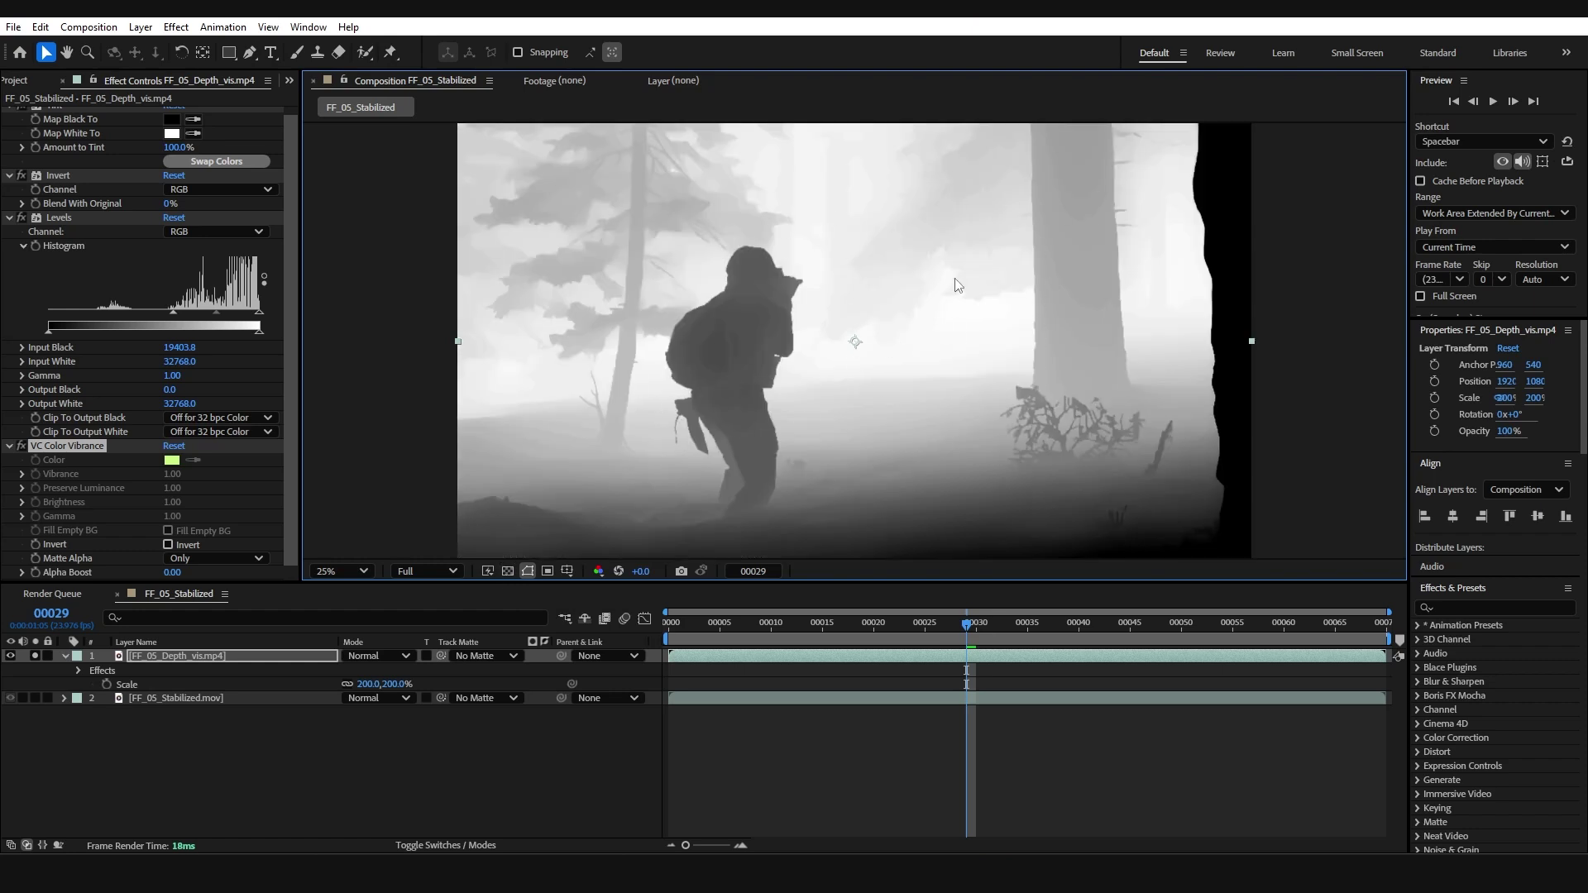
- Add a second Tint effect to the depth layer and unsolo it to see the composite
left_click(217, 661)
key("ctrl+space")
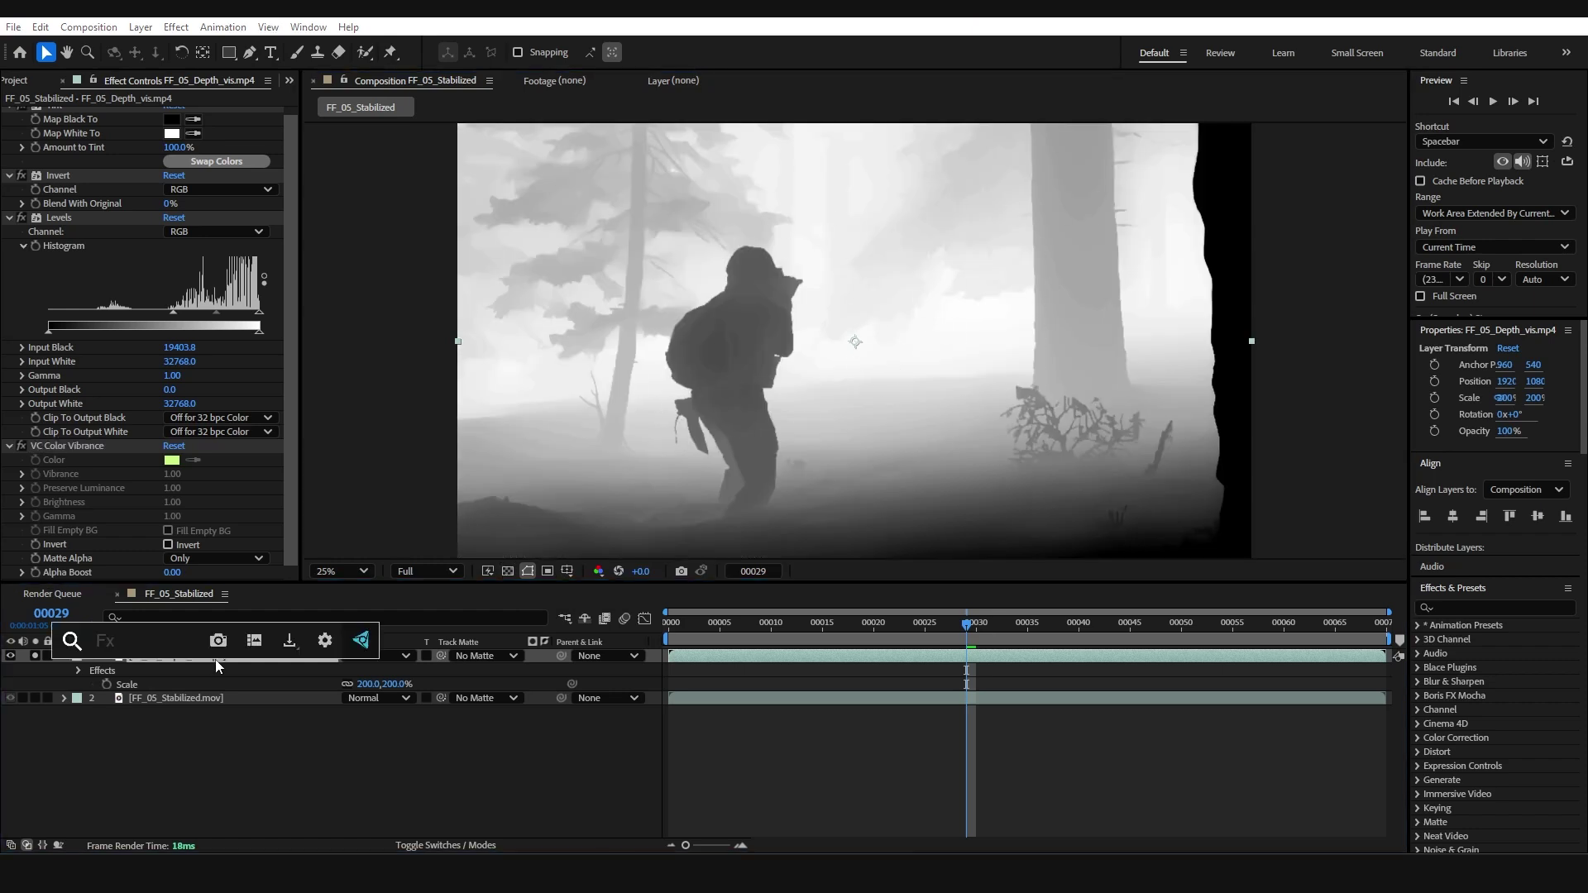
type("tint")
key("Return")
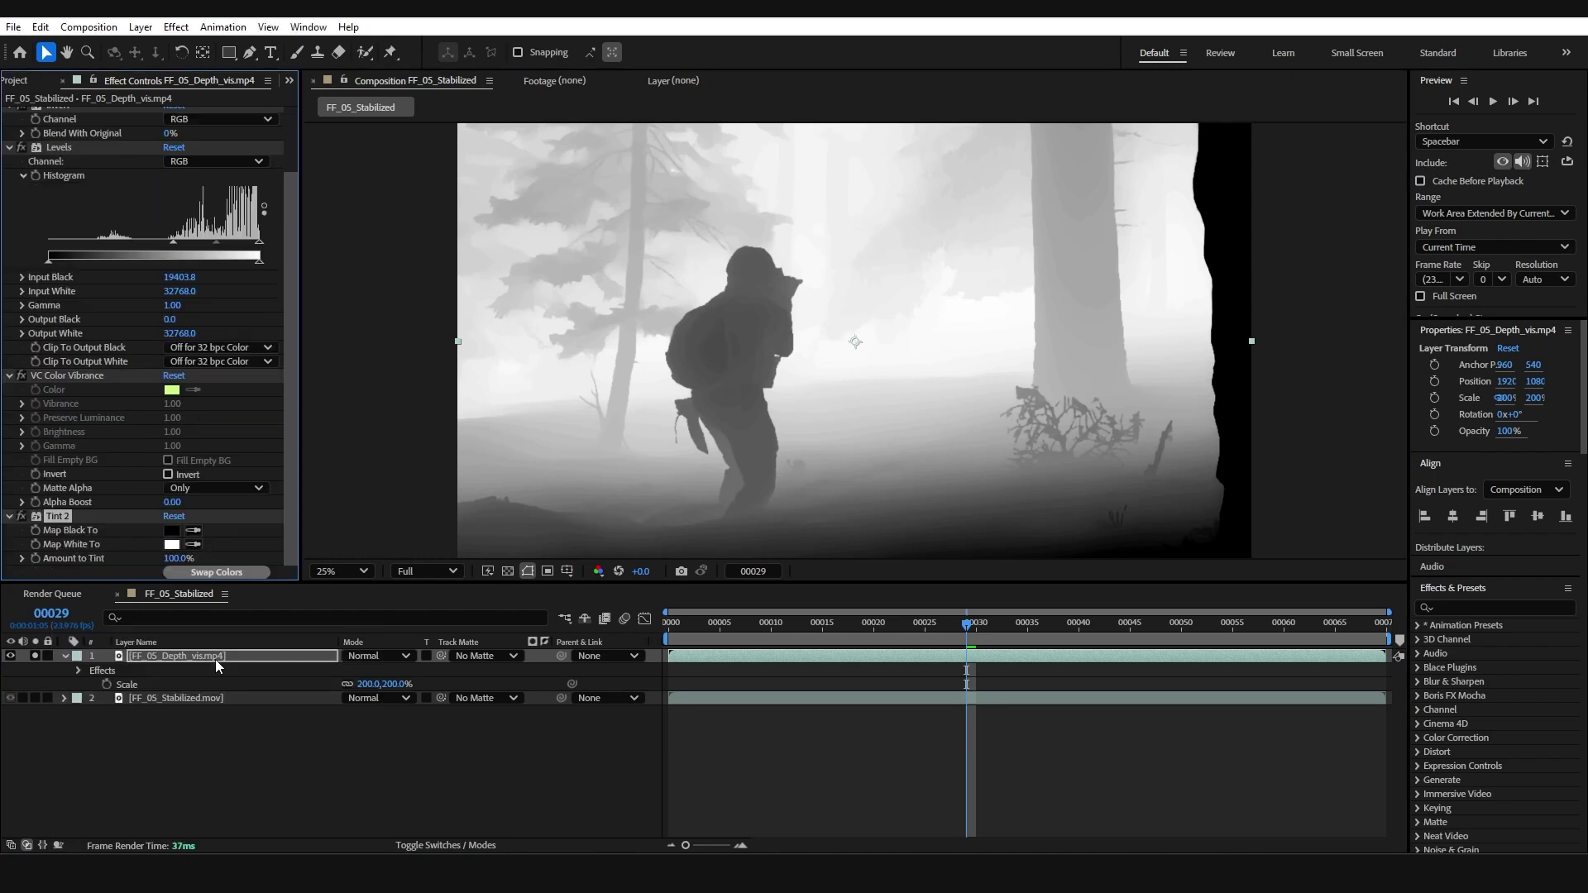
left_click(35, 656)
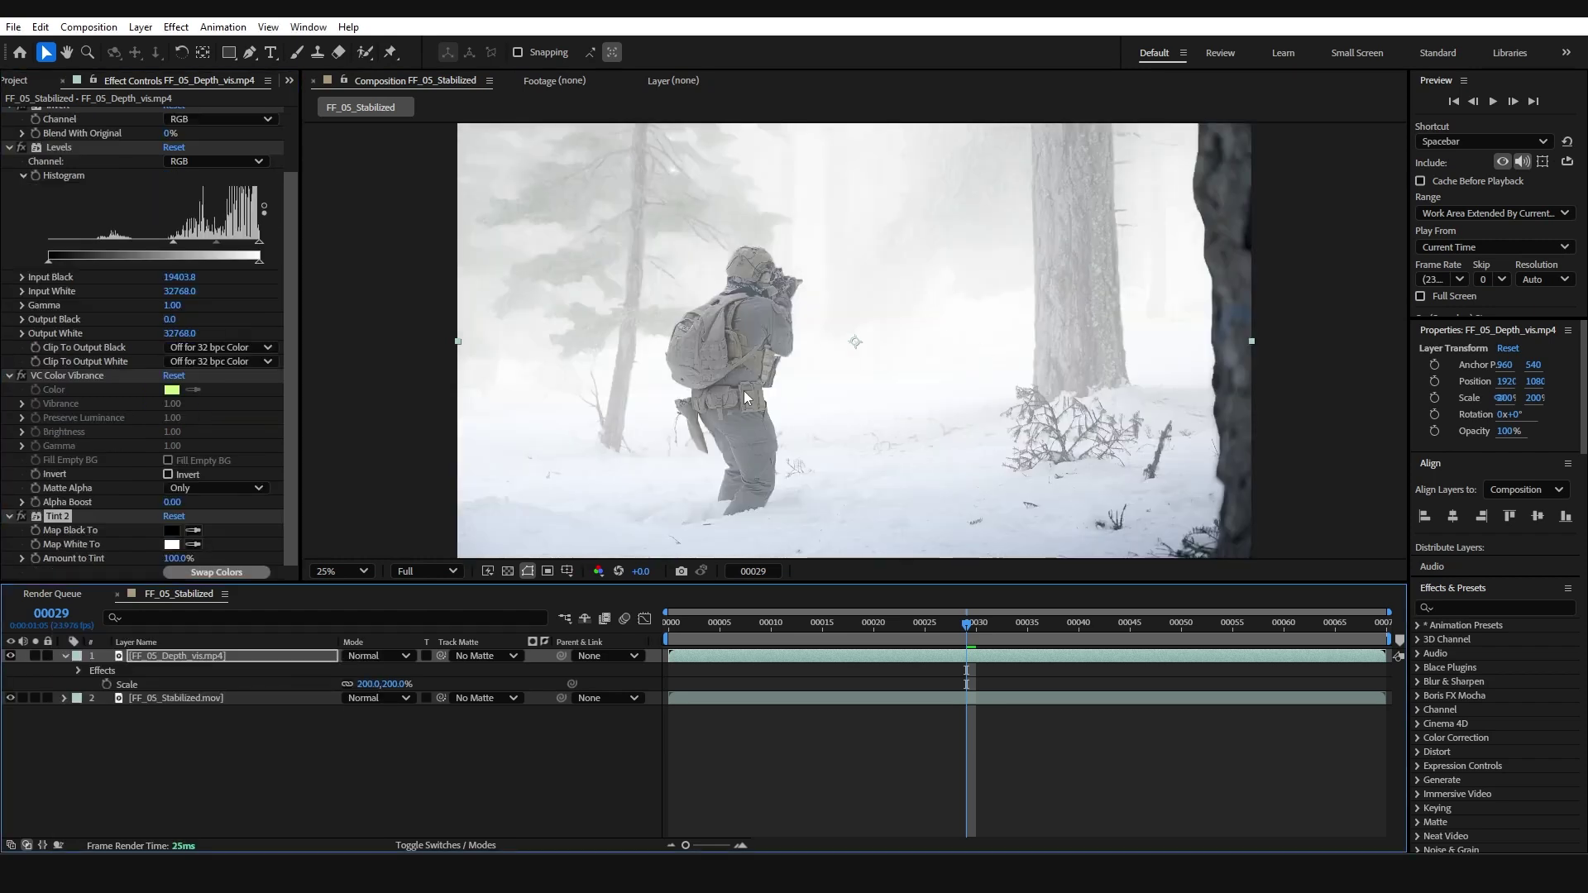
- Set the second Tint's Map White To to pale blue-grey AEB5BB (hue 209°, about 72% brightness)
left_click(171, 544)
left_click_drag(678, 290, 1086, 290)
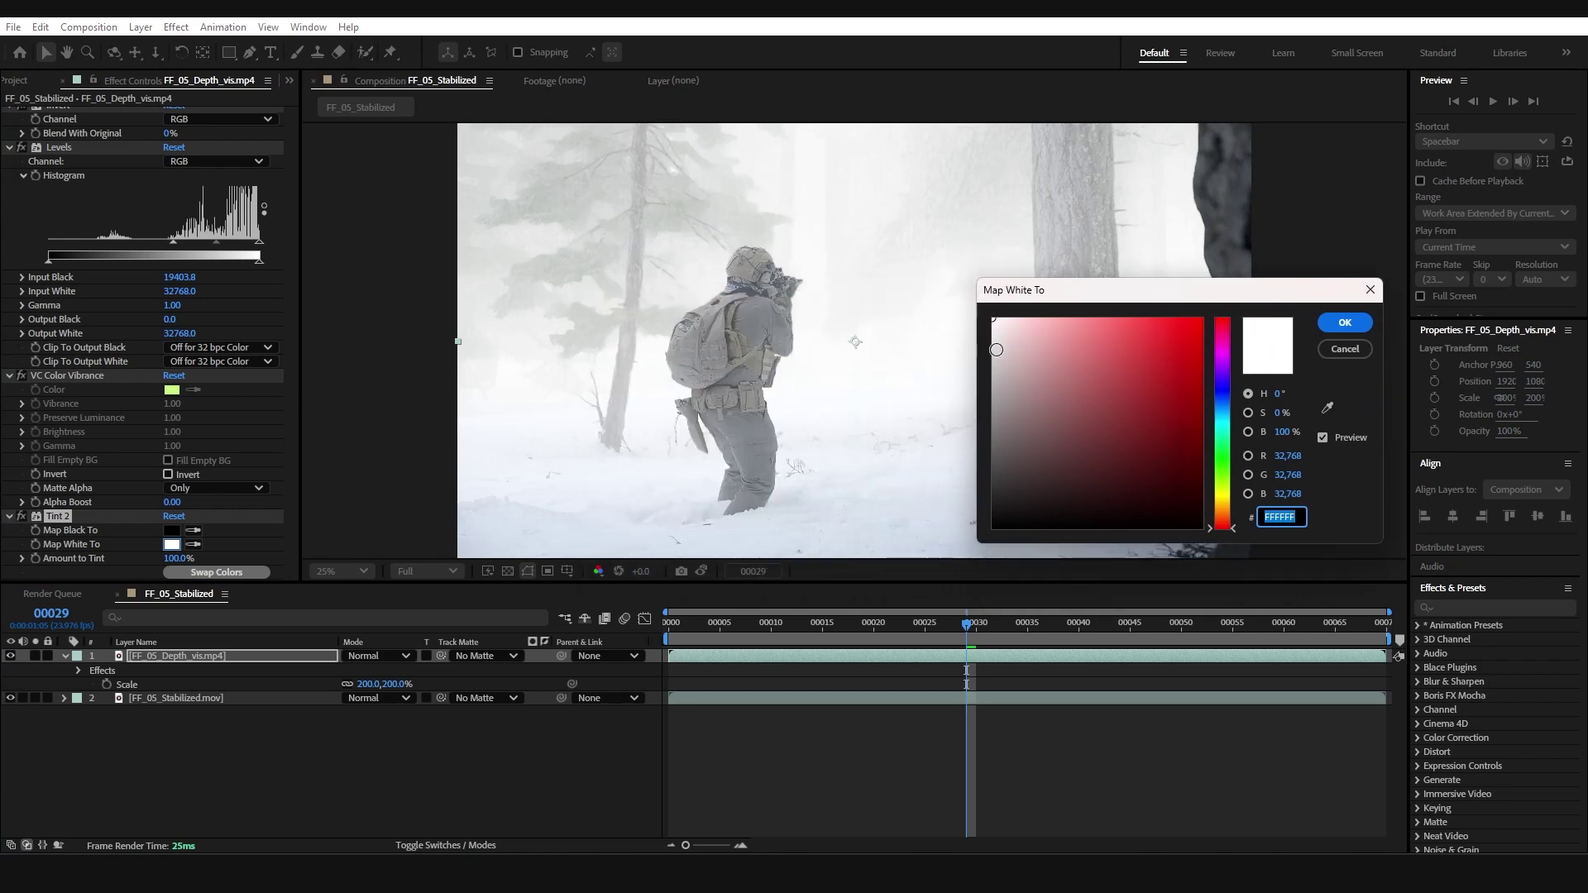
left_click_drag(997, 350, 997, 380)
left_click_drag(1075, 289, 993, 298)
left_click_drag(914, 385, 882, 385)
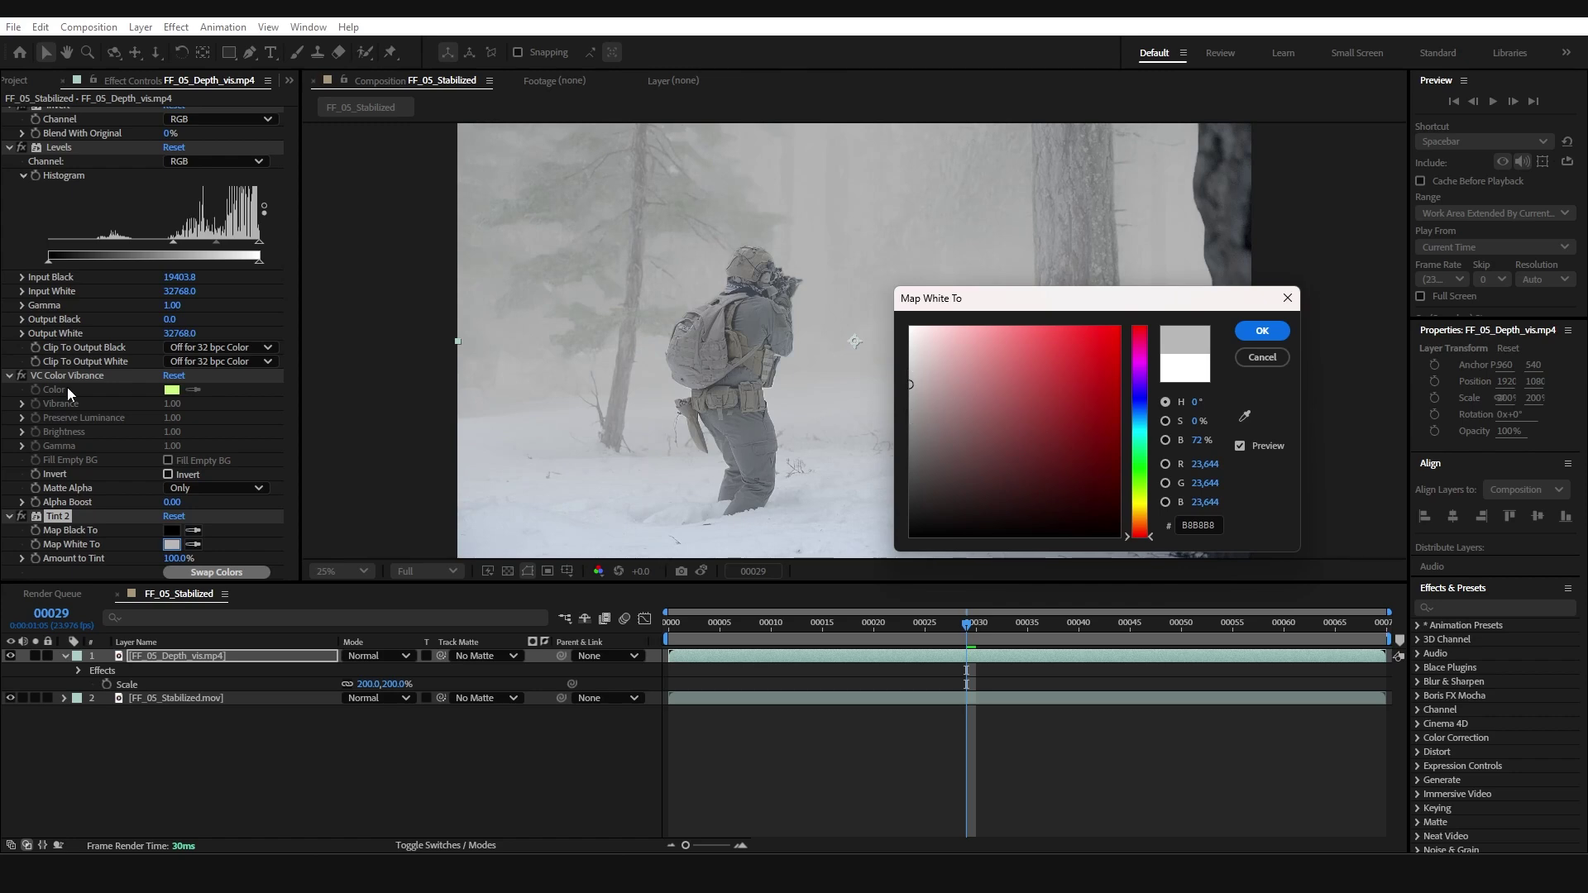
left_click_drag(1029, 301, 1039, 388)
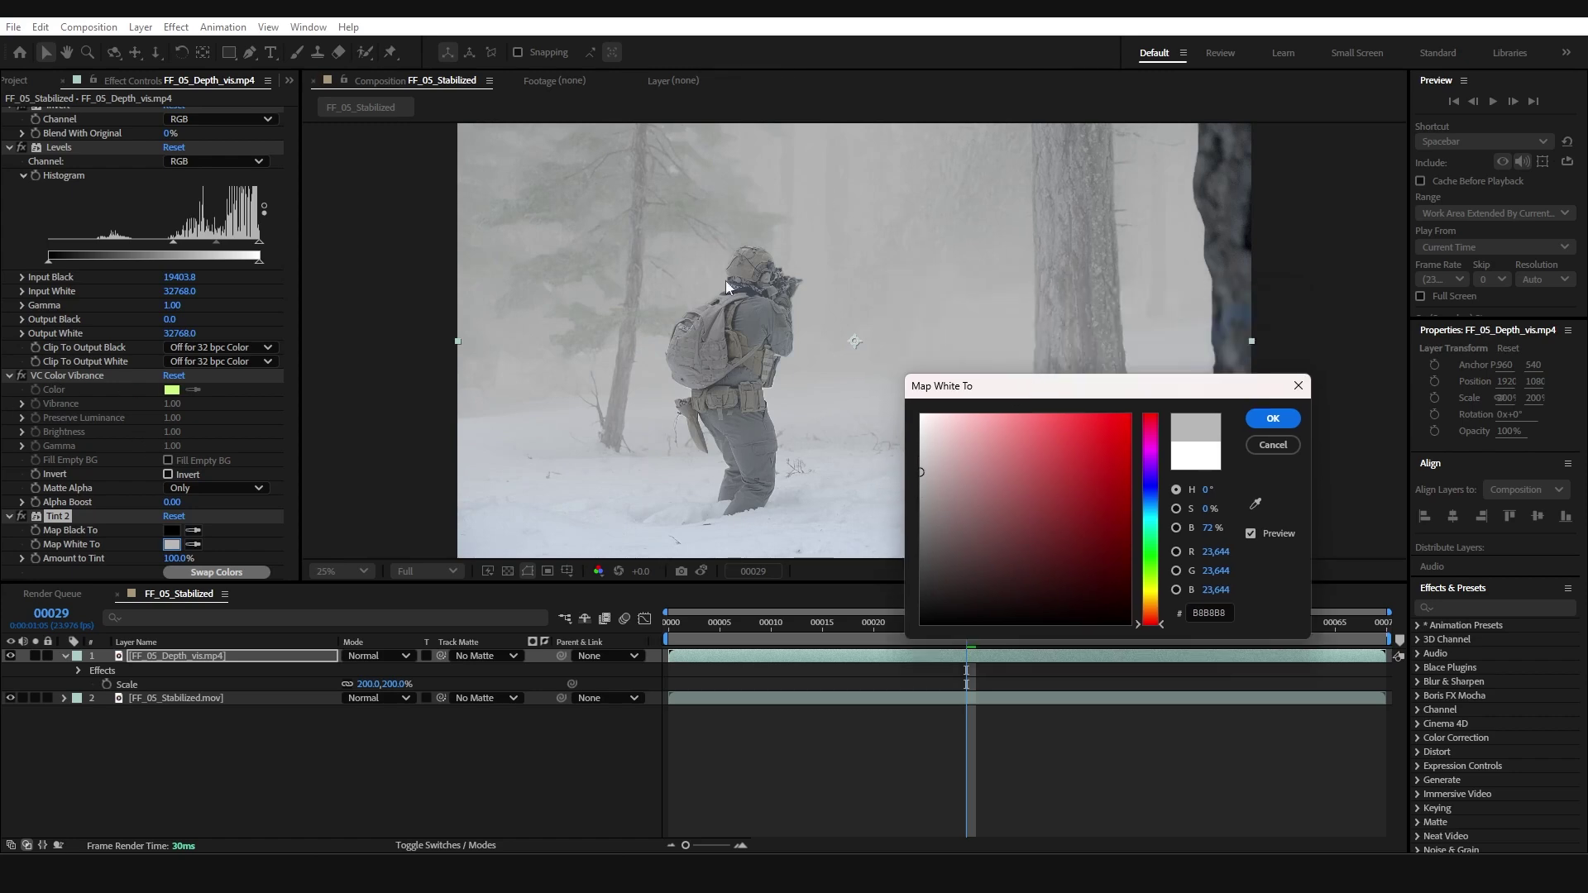
left_click(1150, 502)
left_click(934, 470)
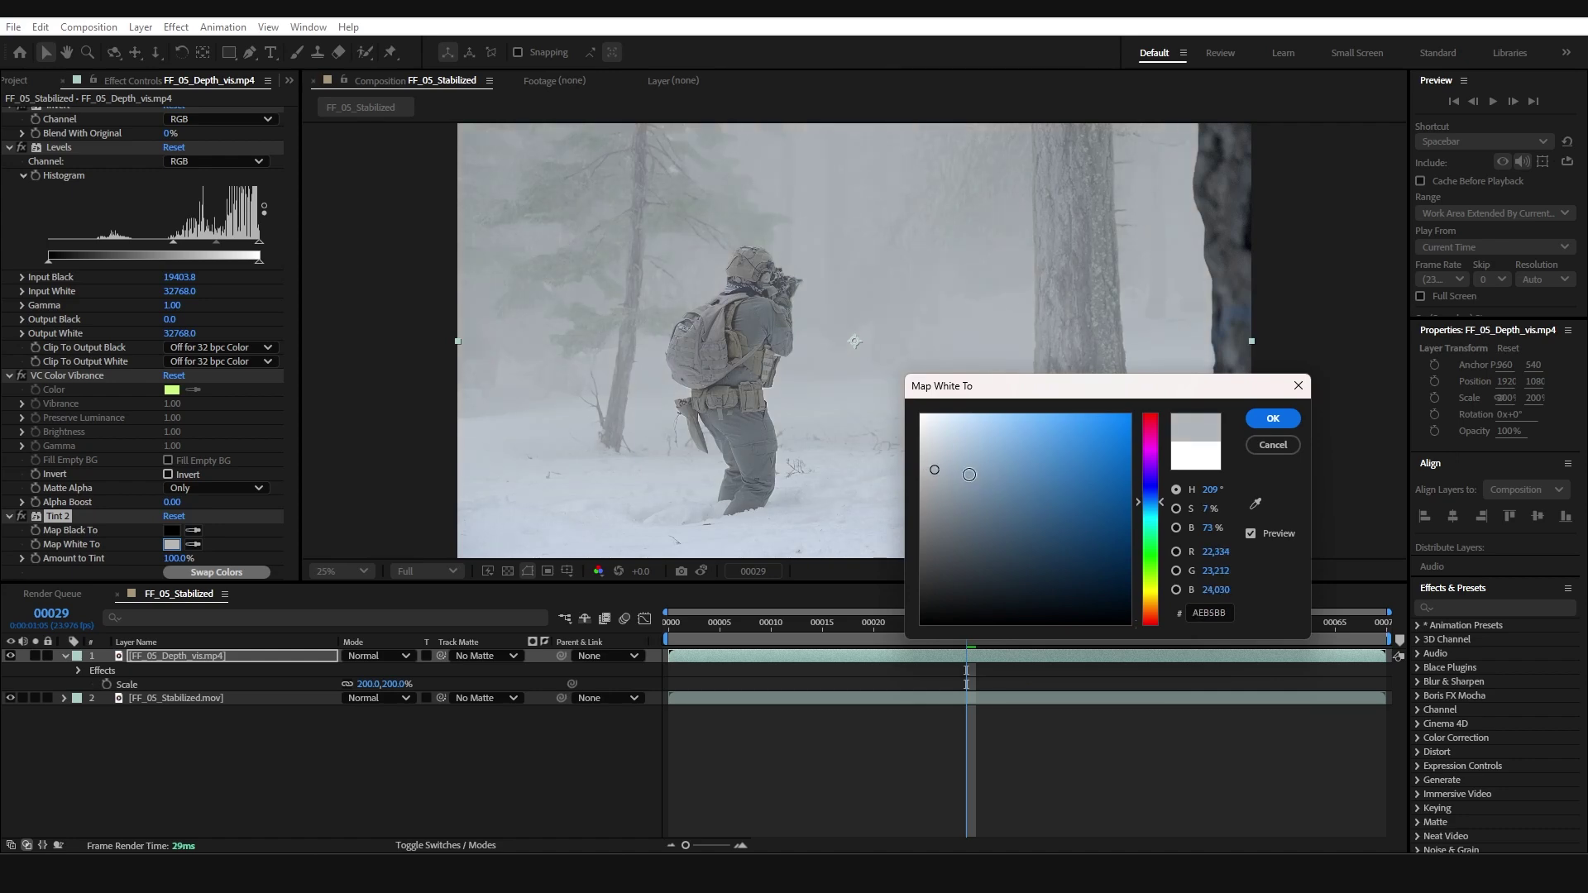
left_click(1274, 420)
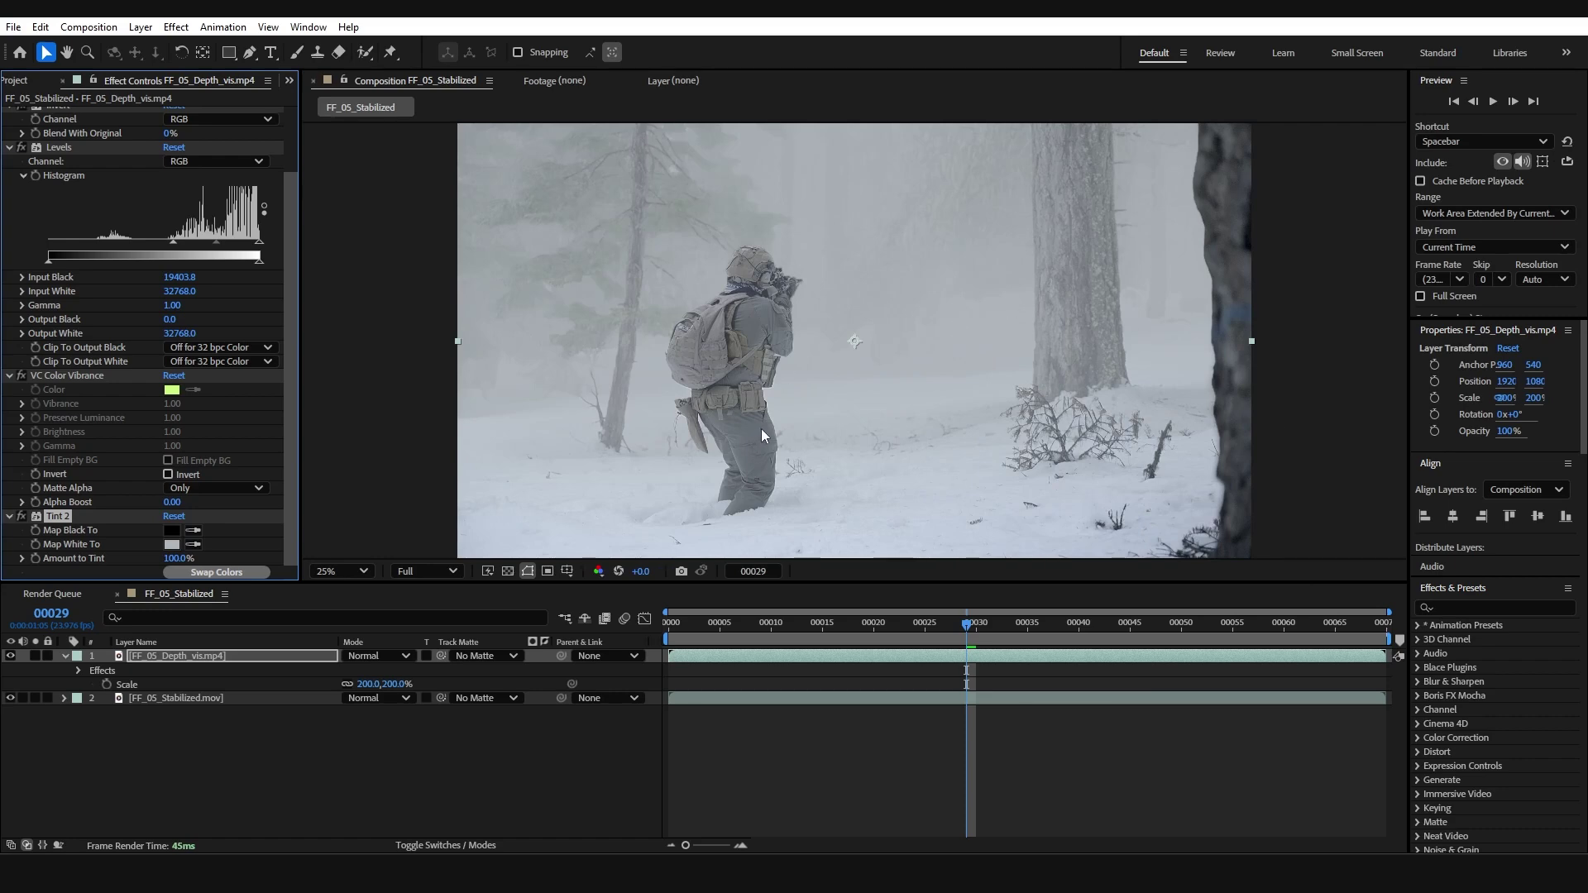
- Retune the Levels input black to reshape the fog, preview the shot, then view FootageCrate fog results
scroll(144, 349, "up", 1)
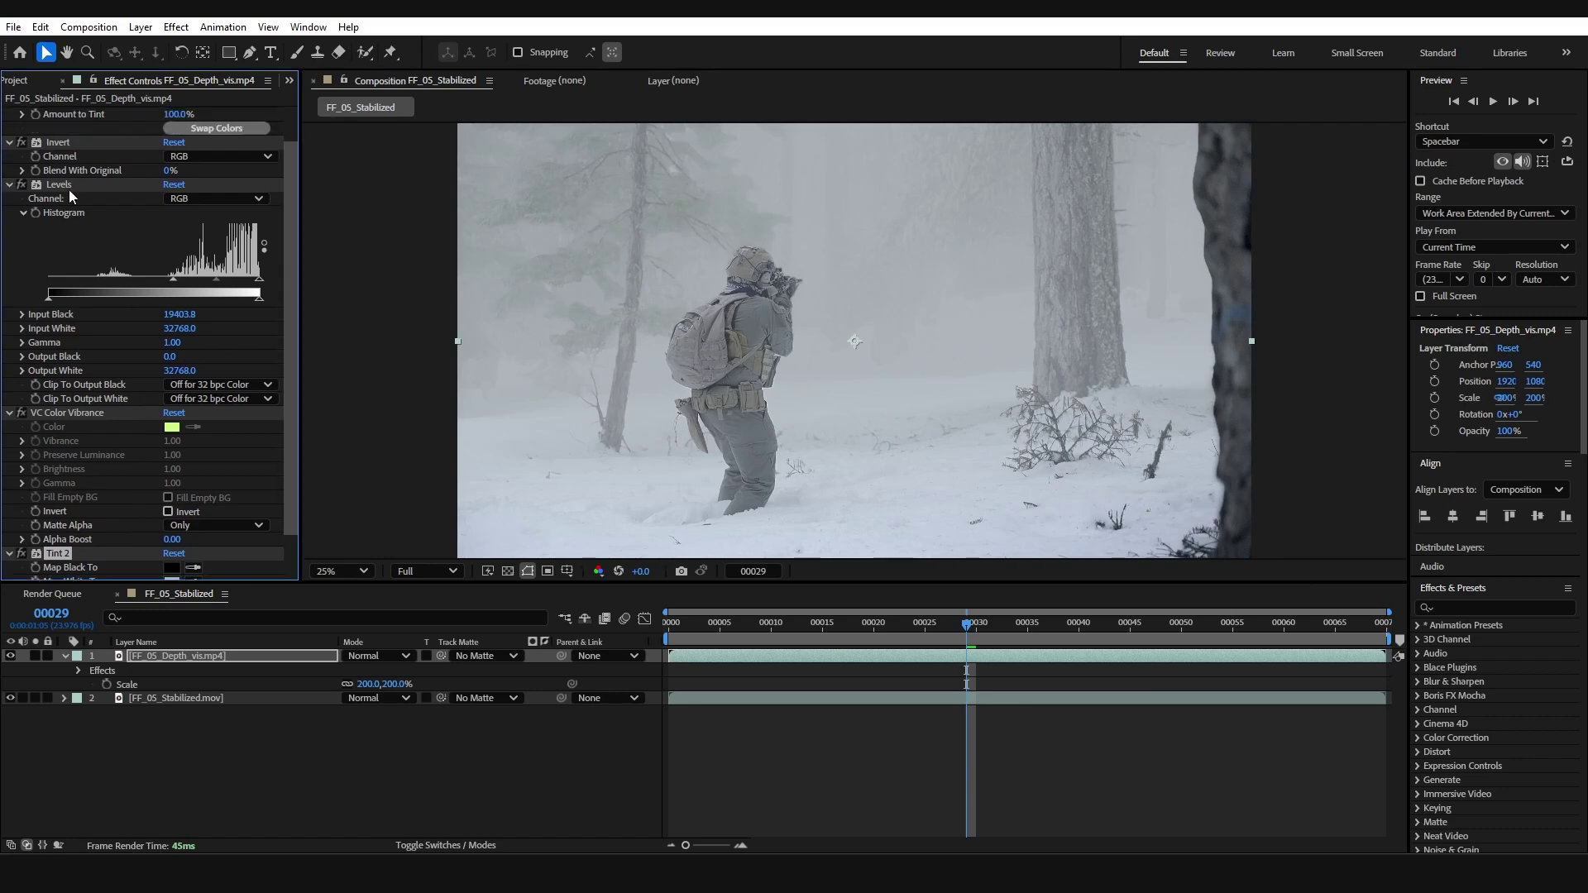
left_click_drag(173, 282, 259, 290)
key("space")
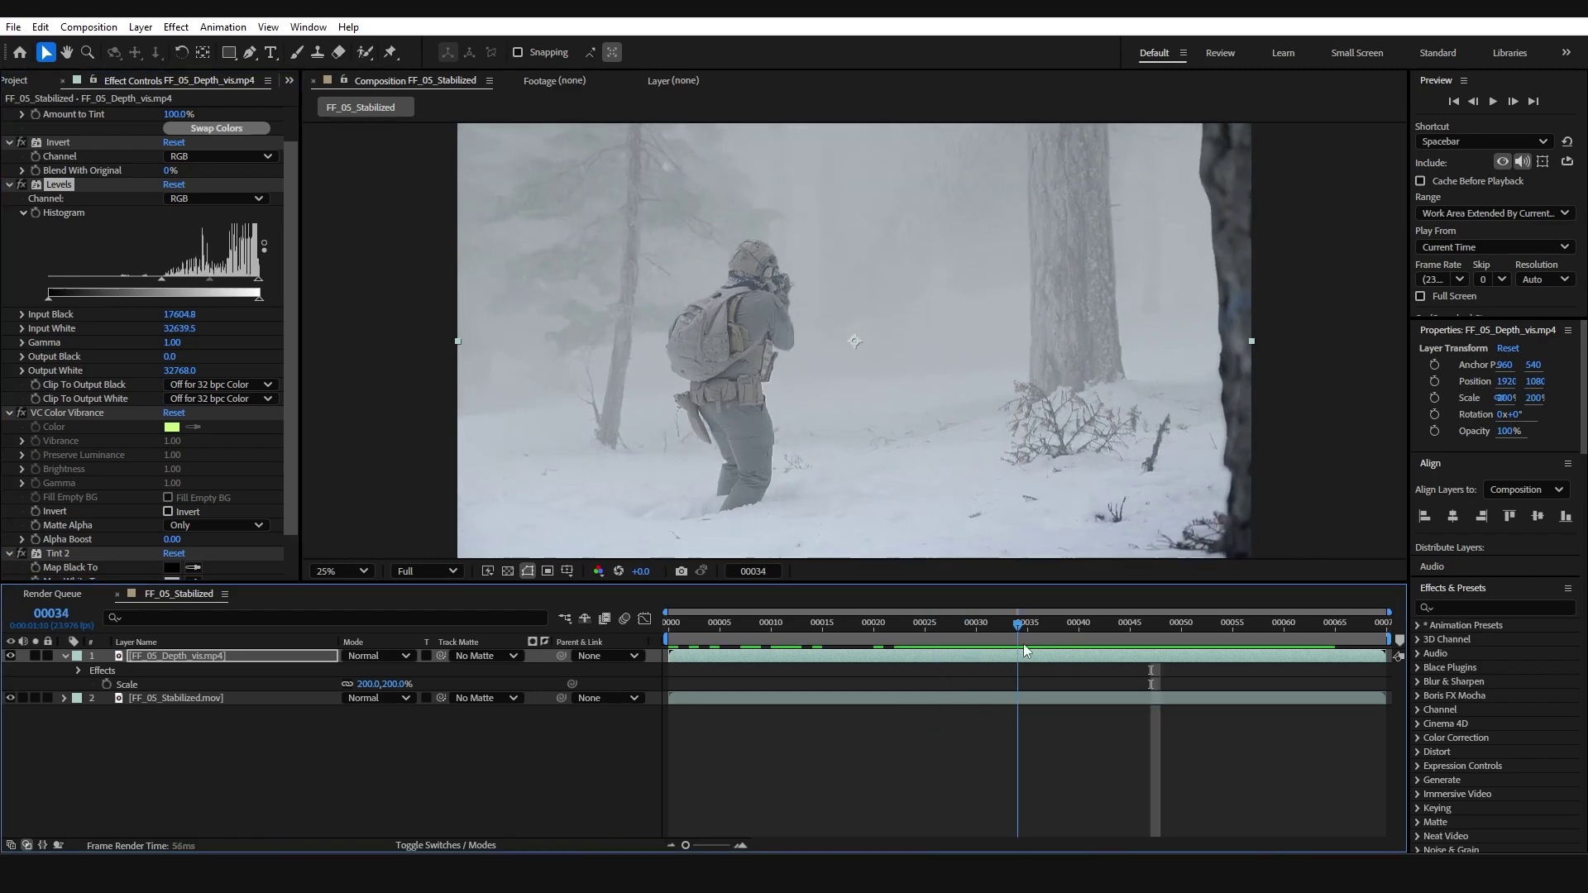
key("space")
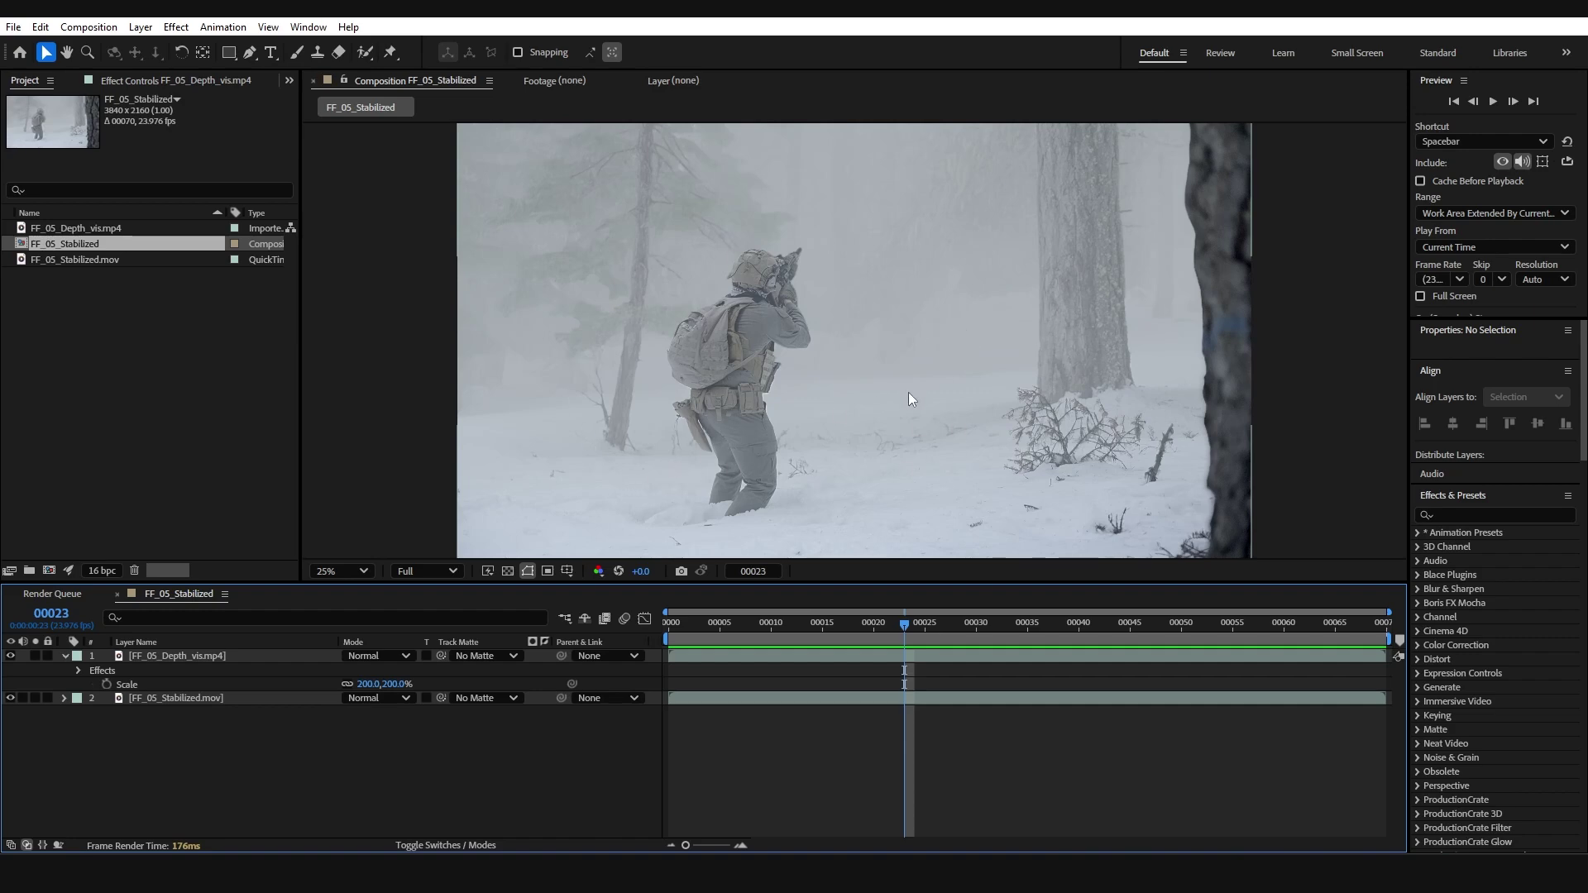
key("alt+Tab")
scroll(930, 450, "down", 1)
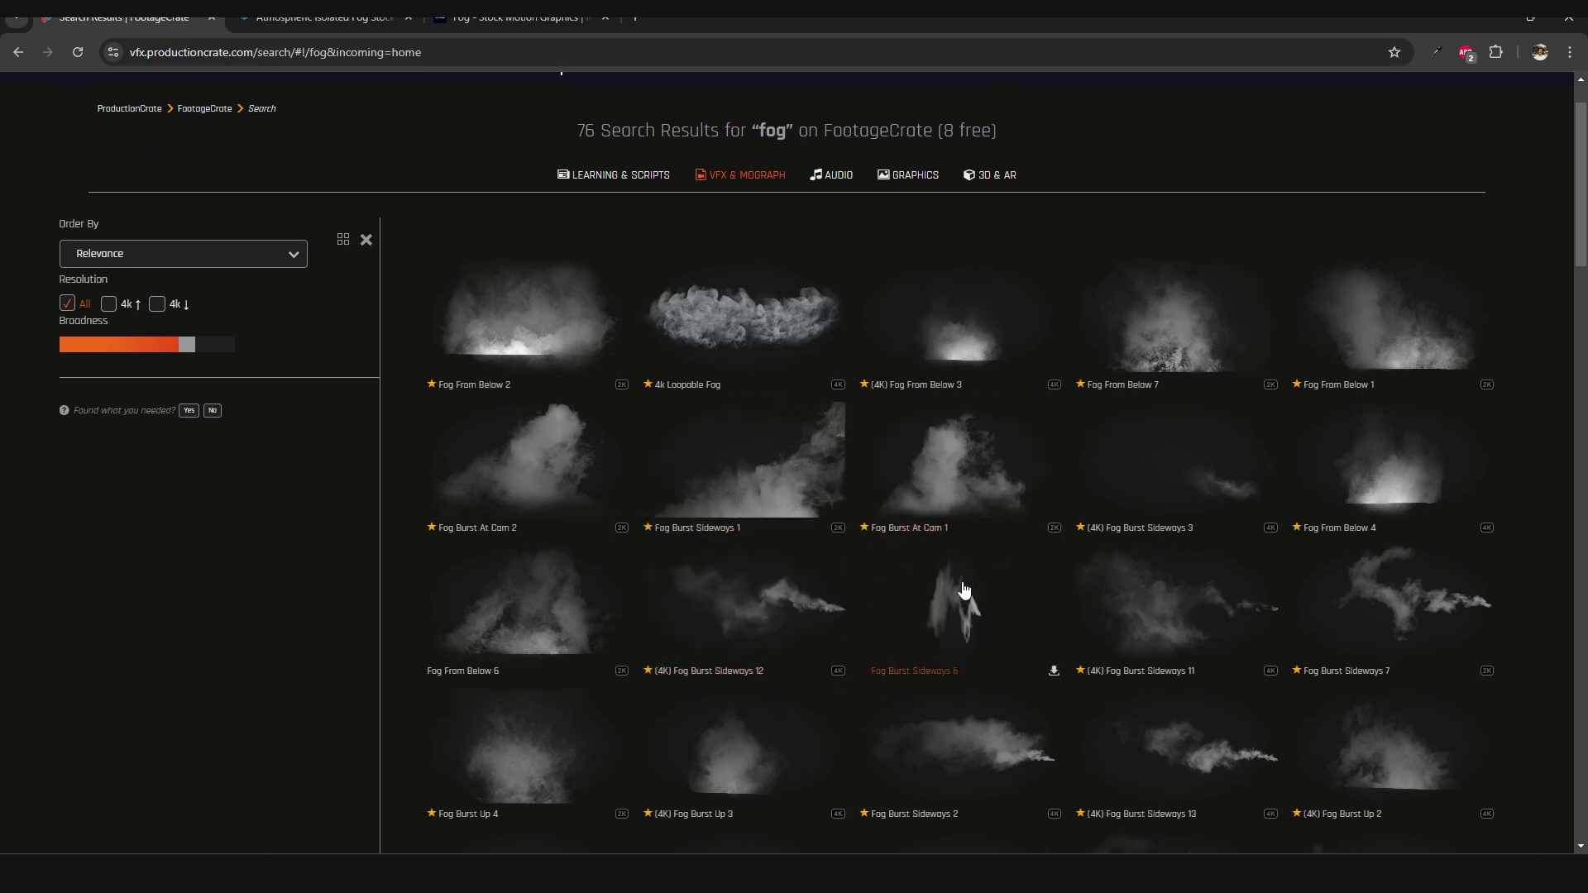
- Compare fog stock clips on the FootageCrate, ActionVFX and MotionArray pages
scroll(965, 594, "down", 3)
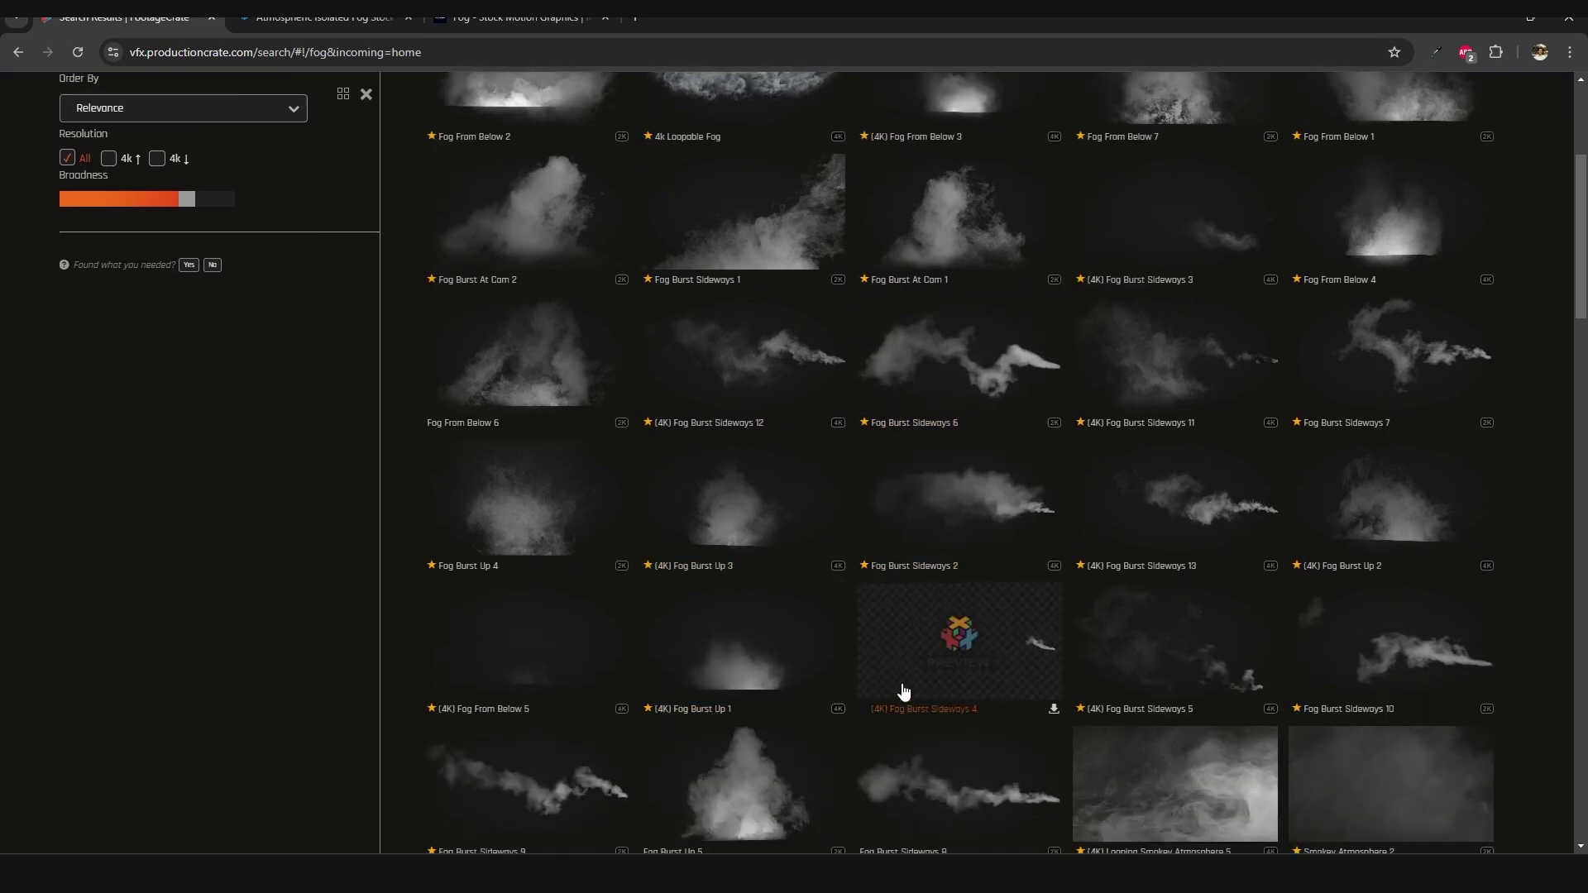
key("ctrl+Tab")
scroll(802, 380, "down", 3)
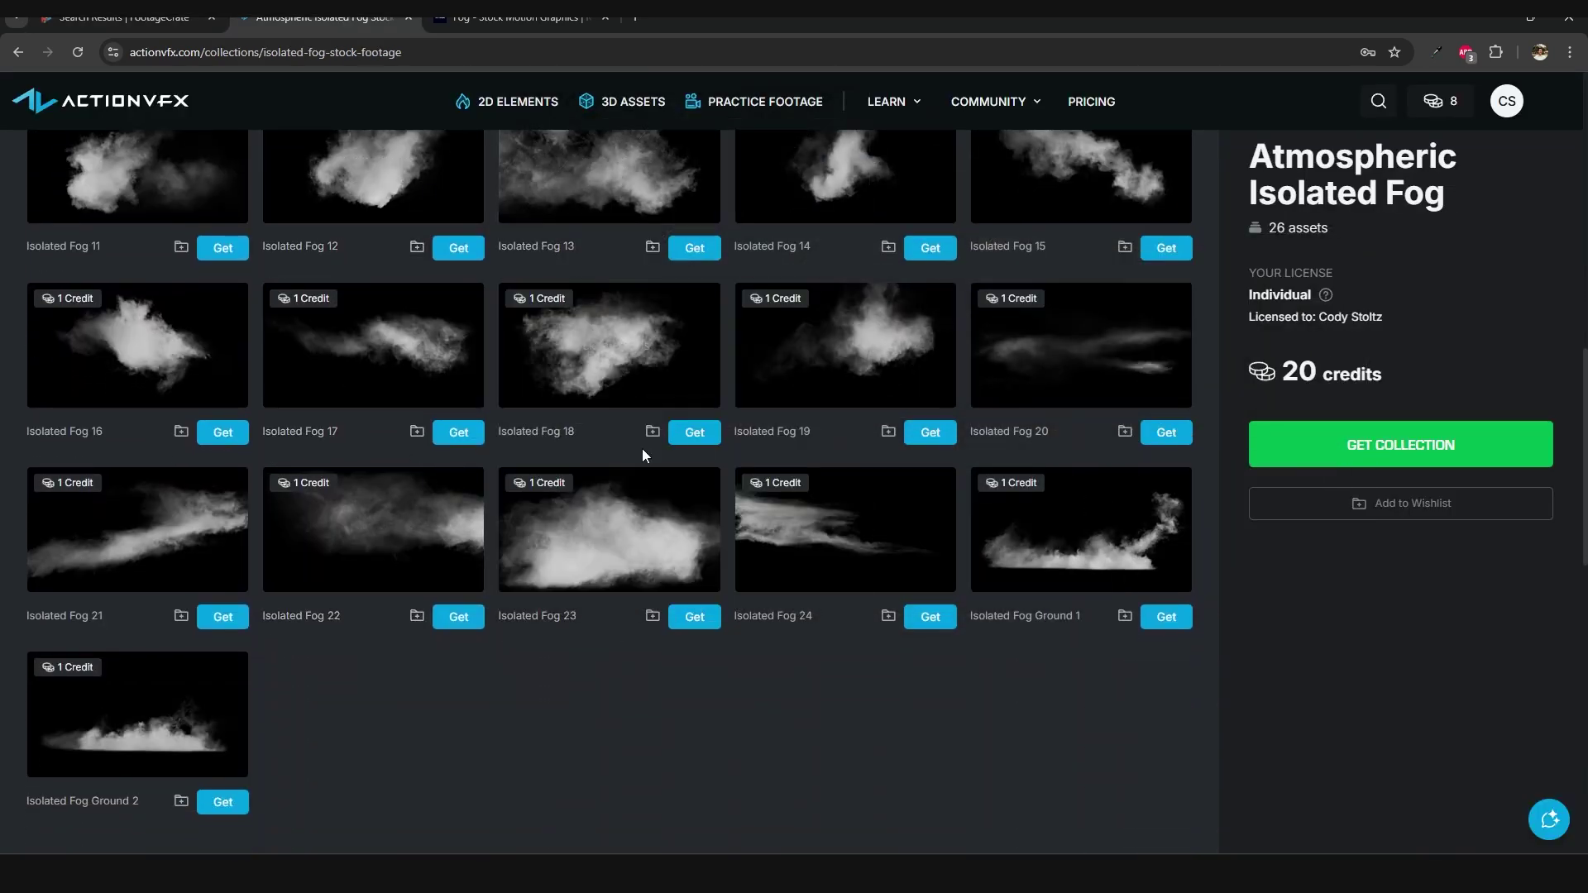
left_click(510, 19)
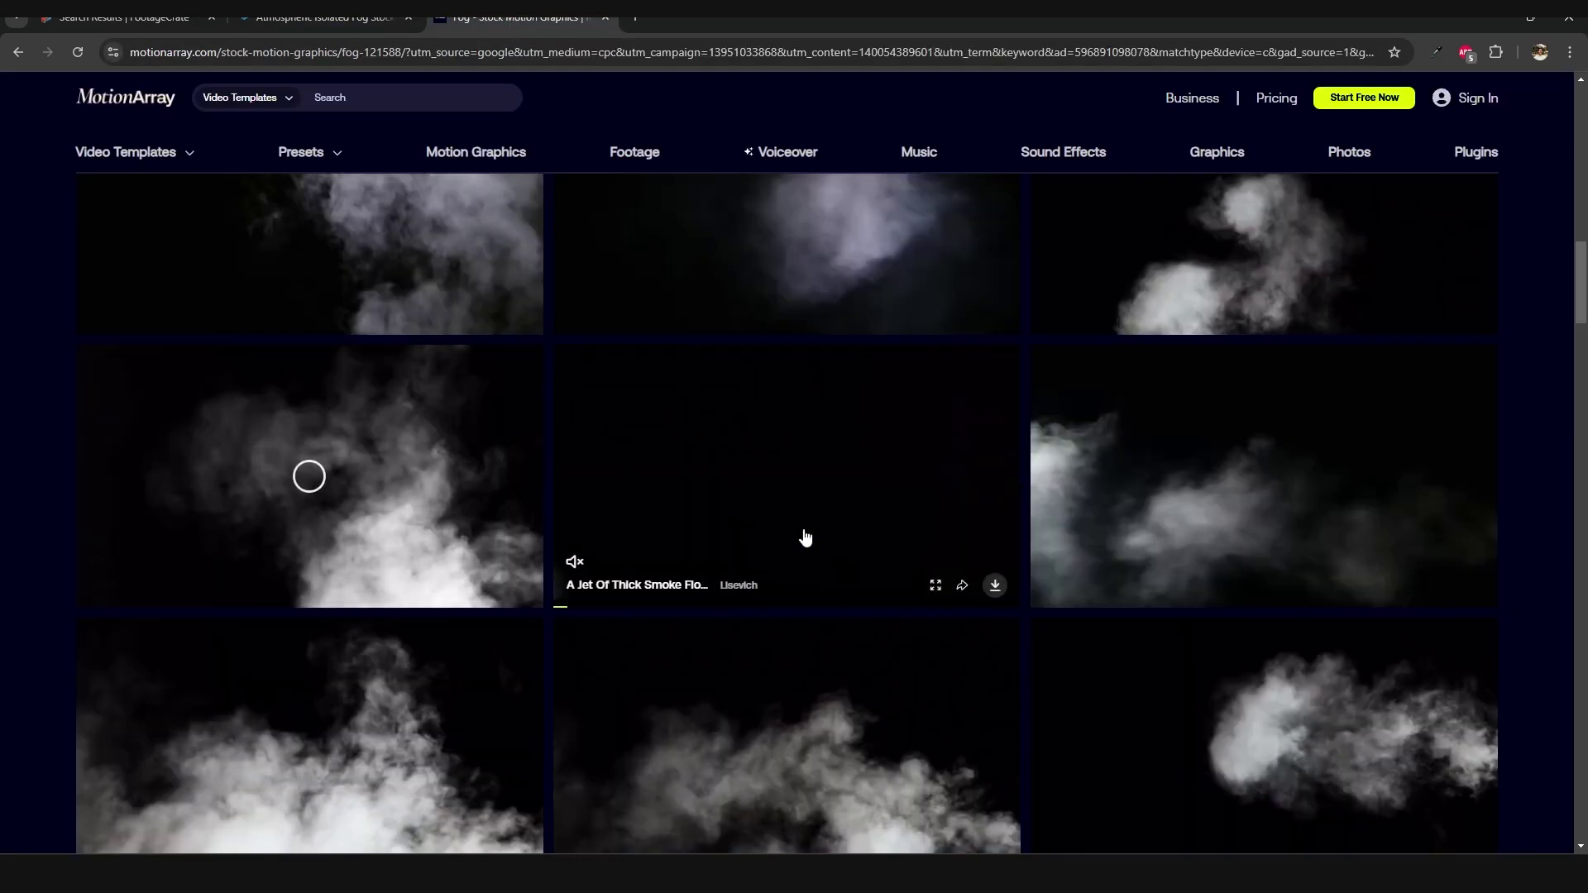
scroll(805, 538, "down", 6)
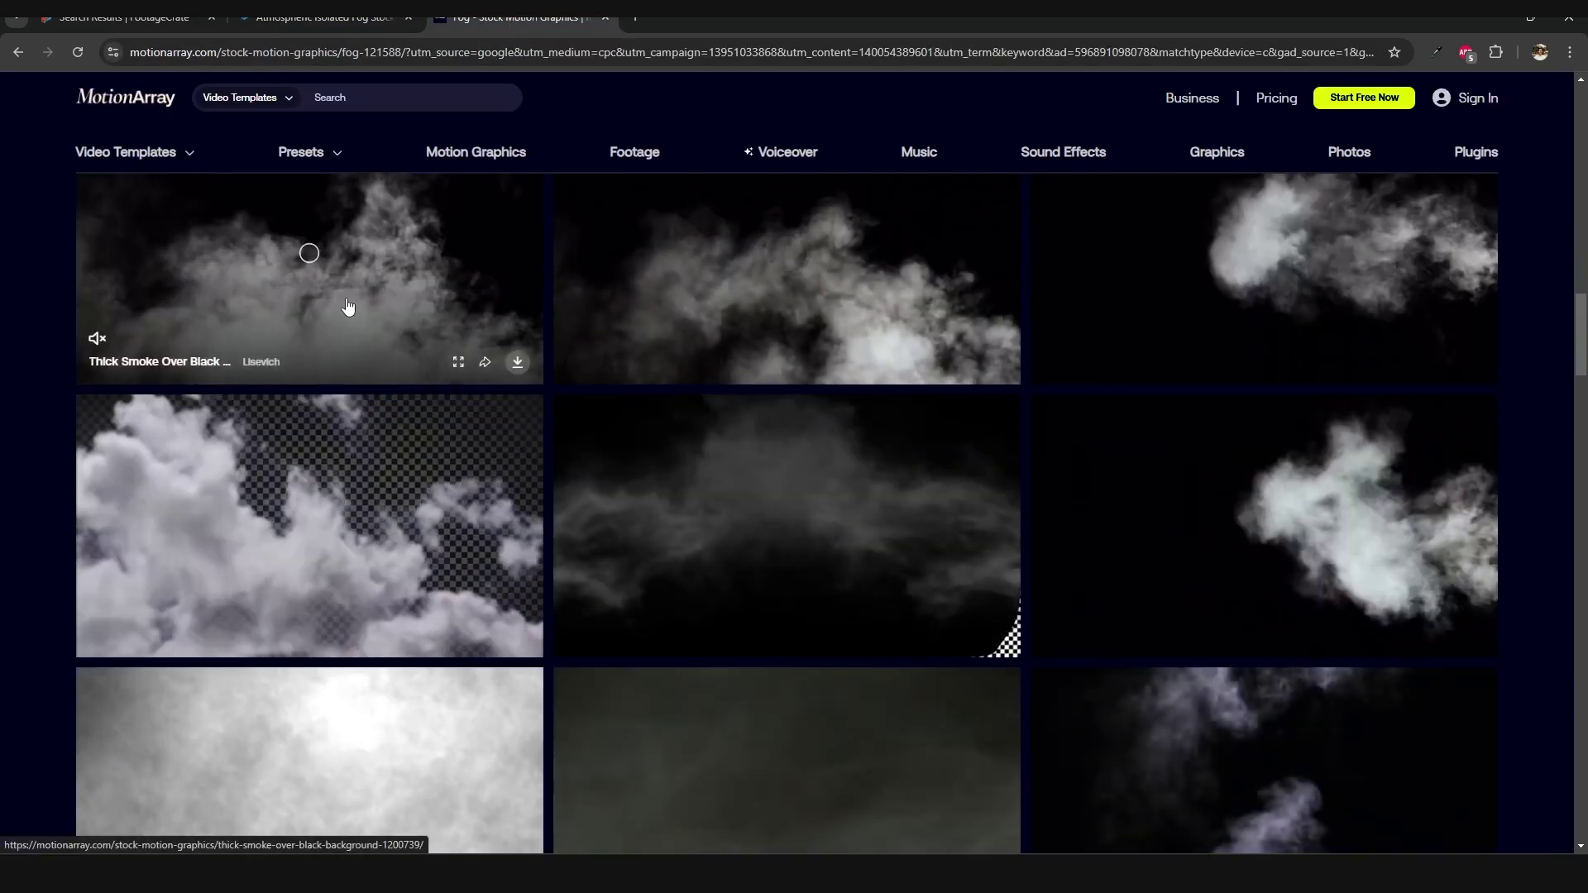
key("ctrl+1")
scroll(910, 571, "down", 1)
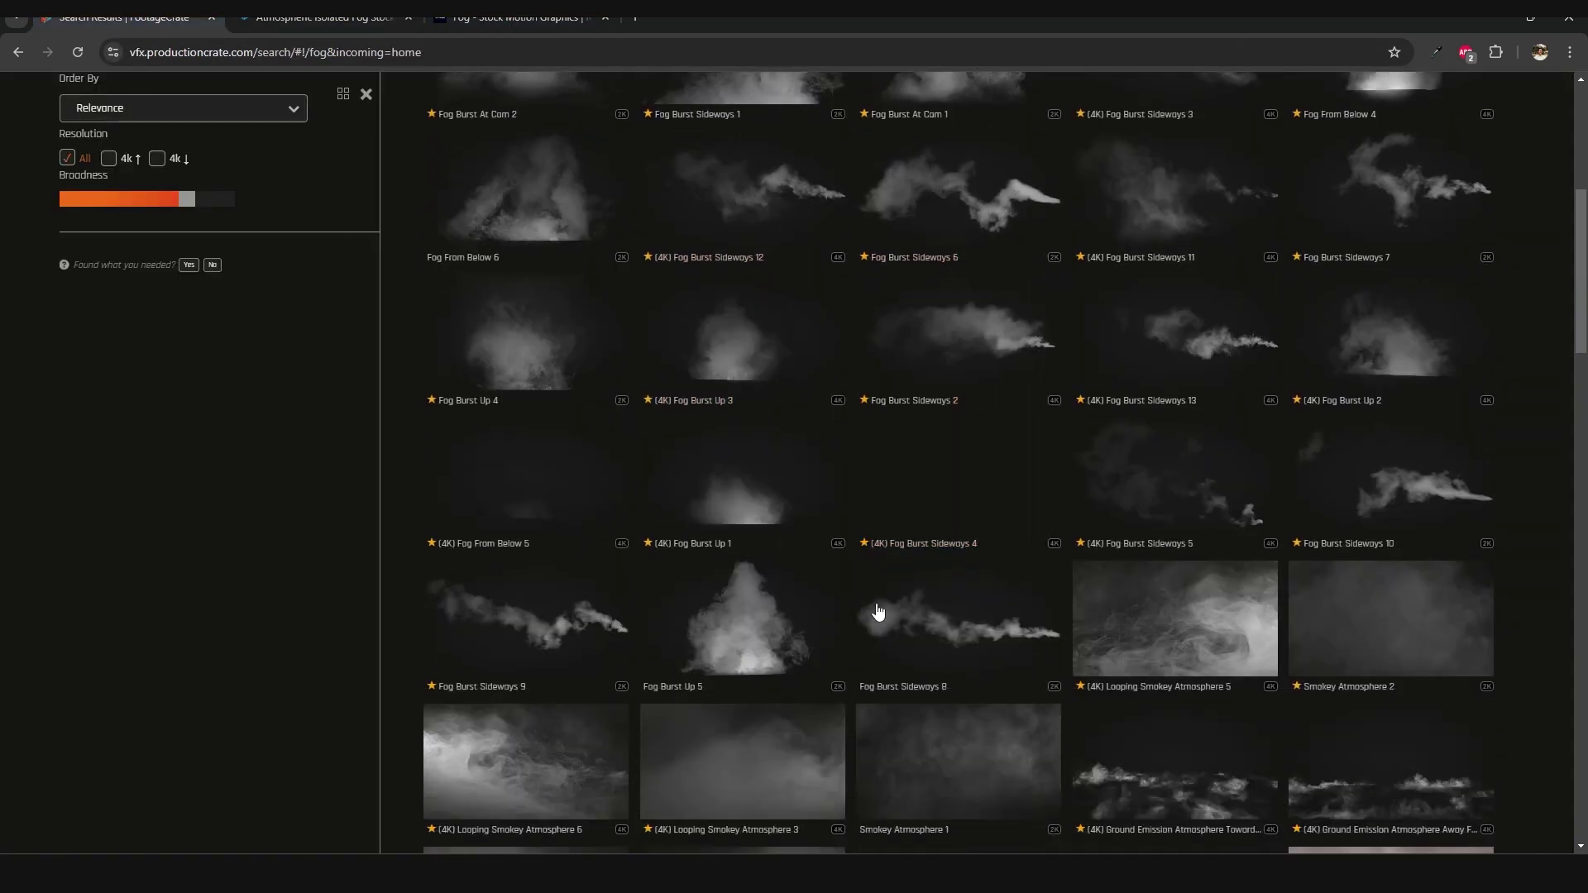
scroll(879, 613, "down", 3)
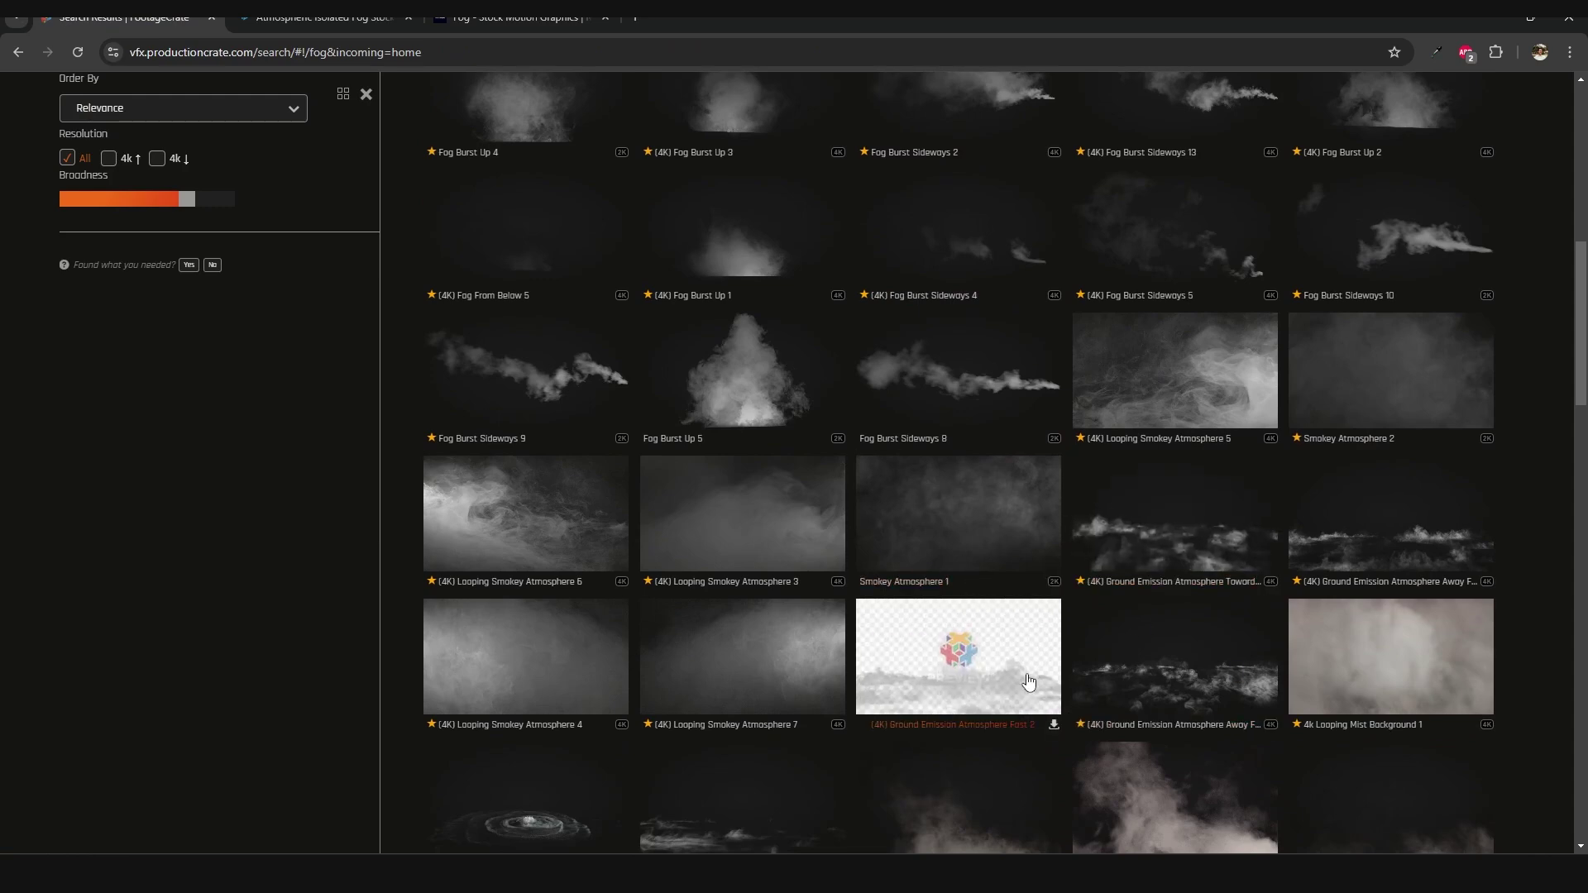
scroll(734, 312, "up", 1)
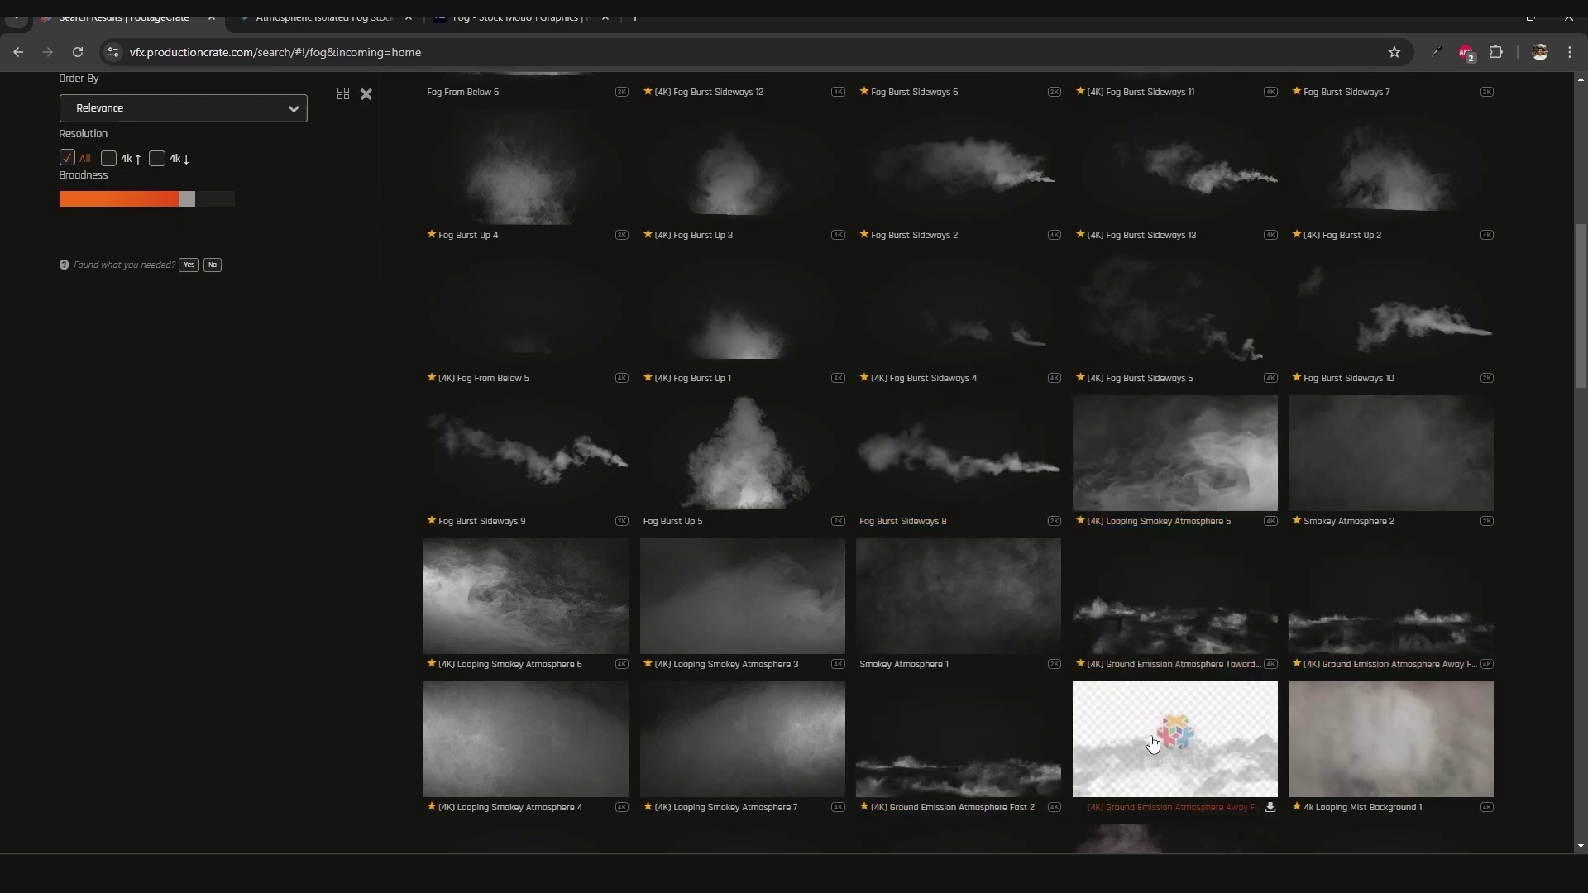
scroll(1154, 743, "down", 3)
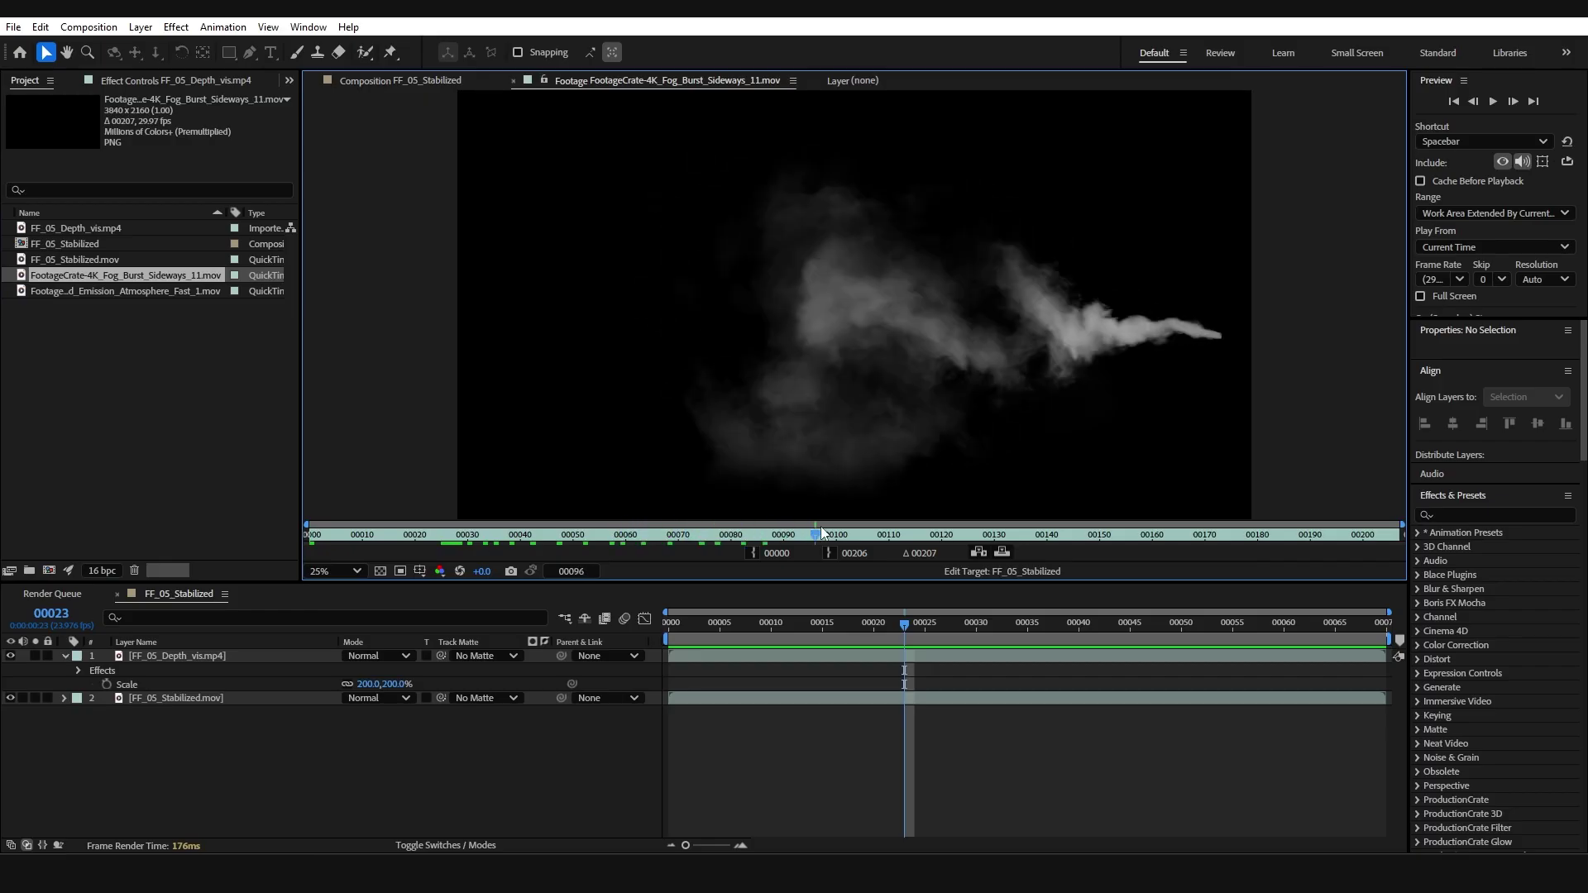
- Scrub through the Fog Burst Sideways and Ground Emission fog clips, then hide the depth-map fog layer
left_click_drag(821, 532, 715, 530)
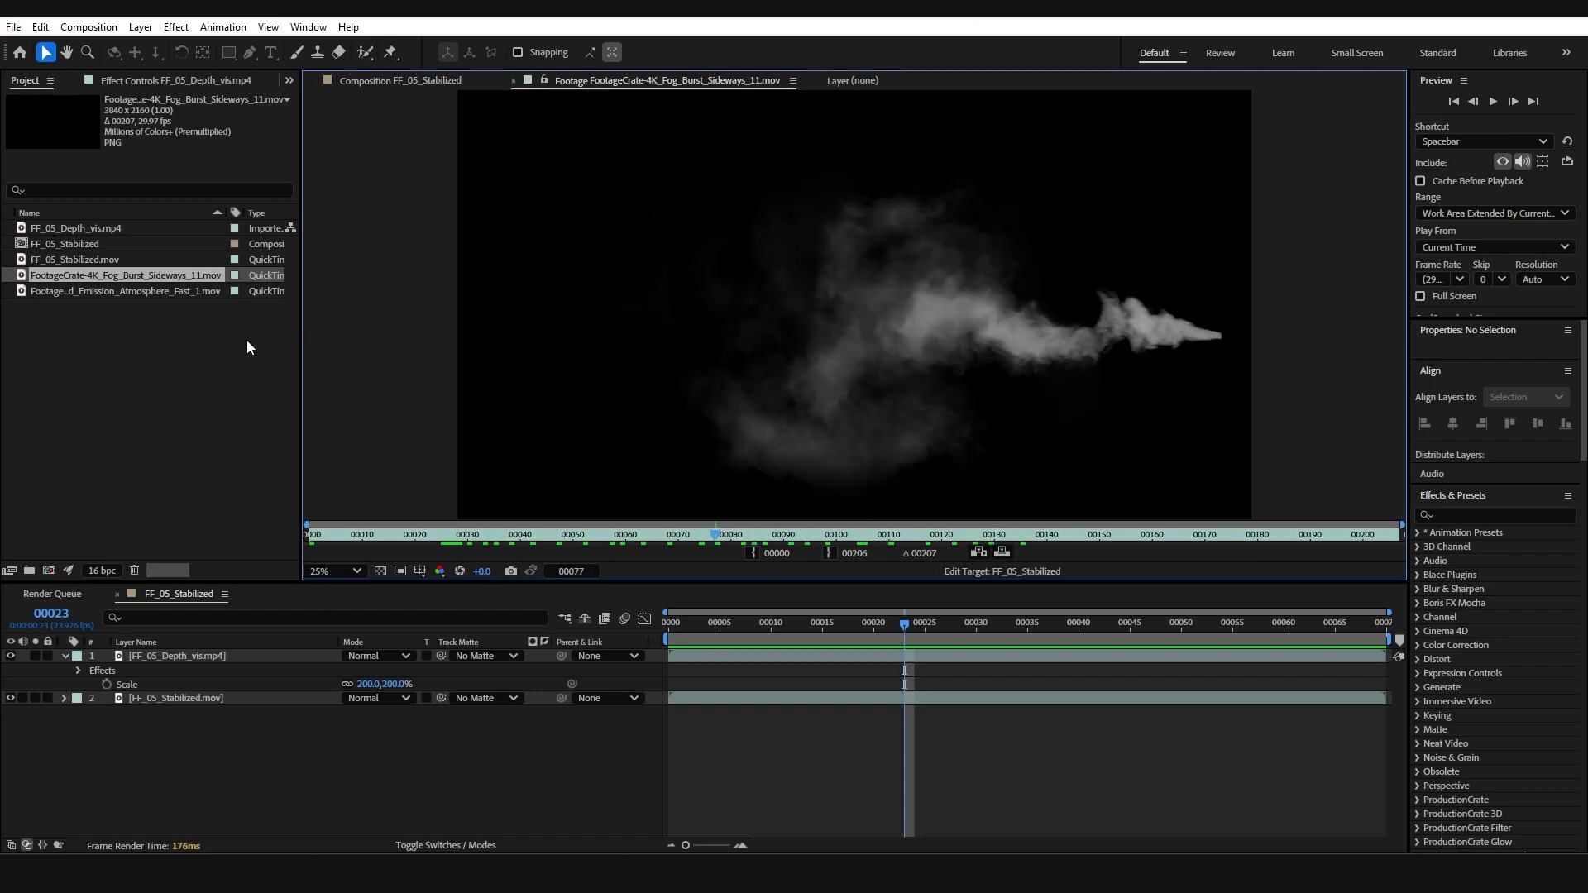
double_click(115, 289)
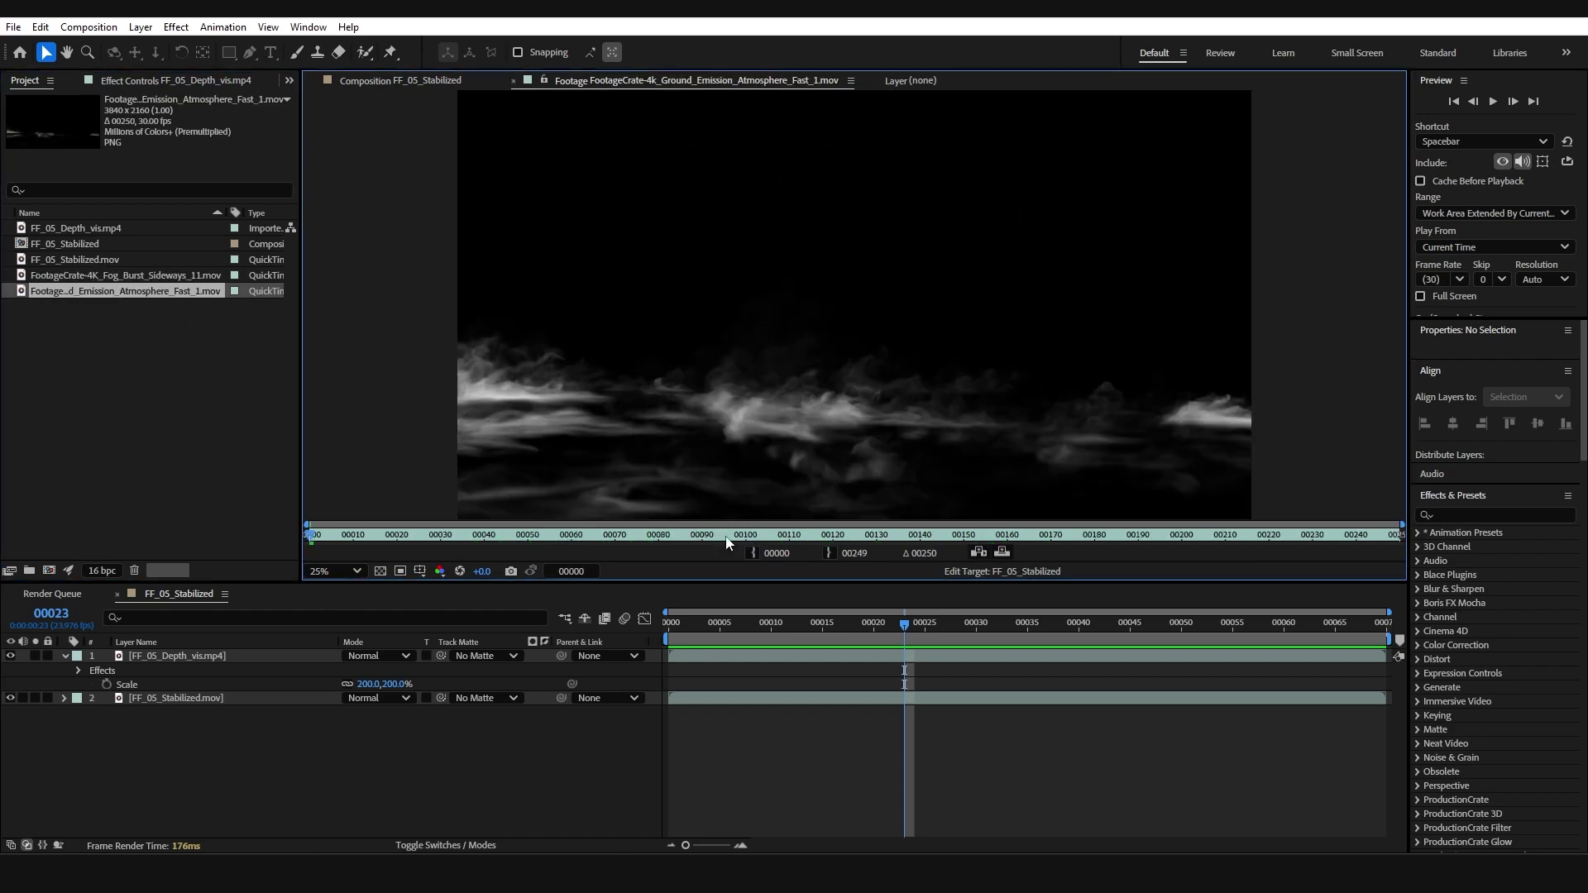
left_click_drag(548, 539, 1004, 538)
left_click_drag(1067, 625, 895, 634)
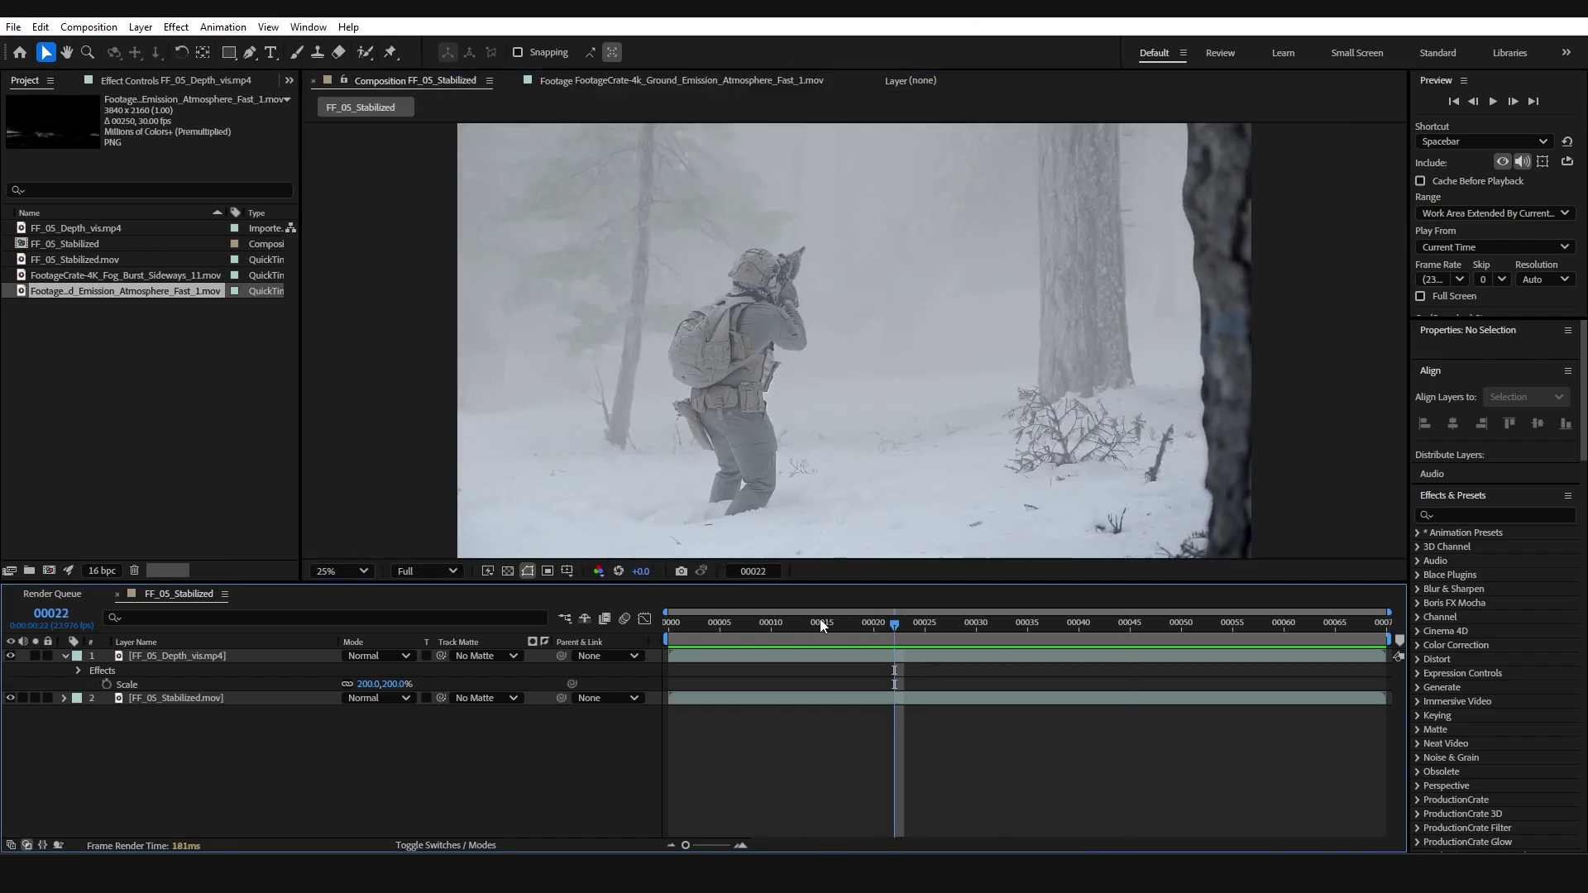
key("ctrl+grave")
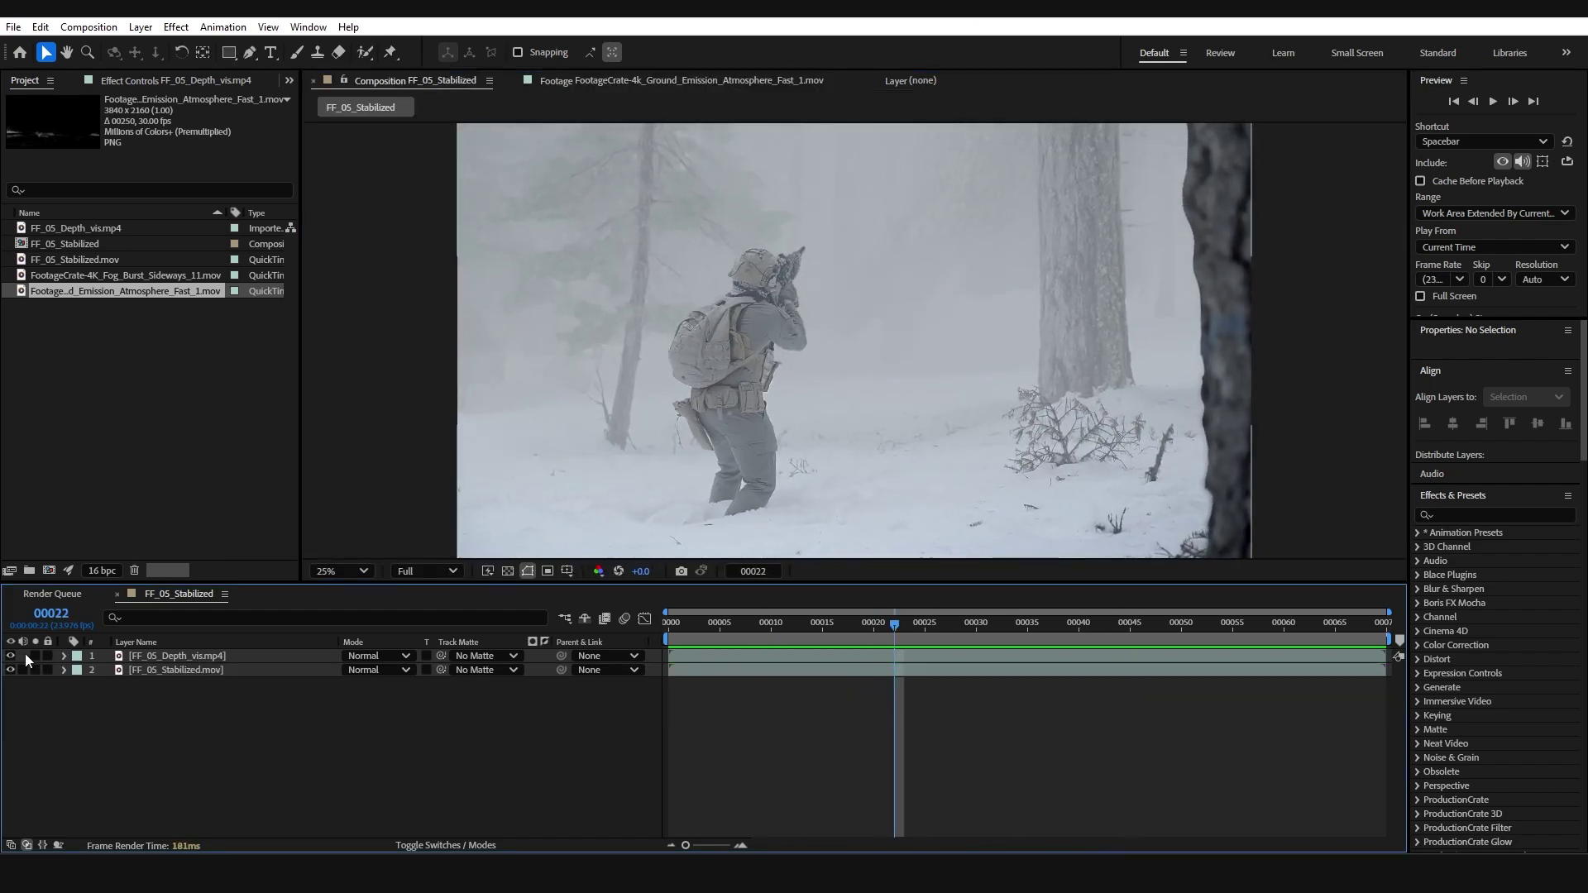